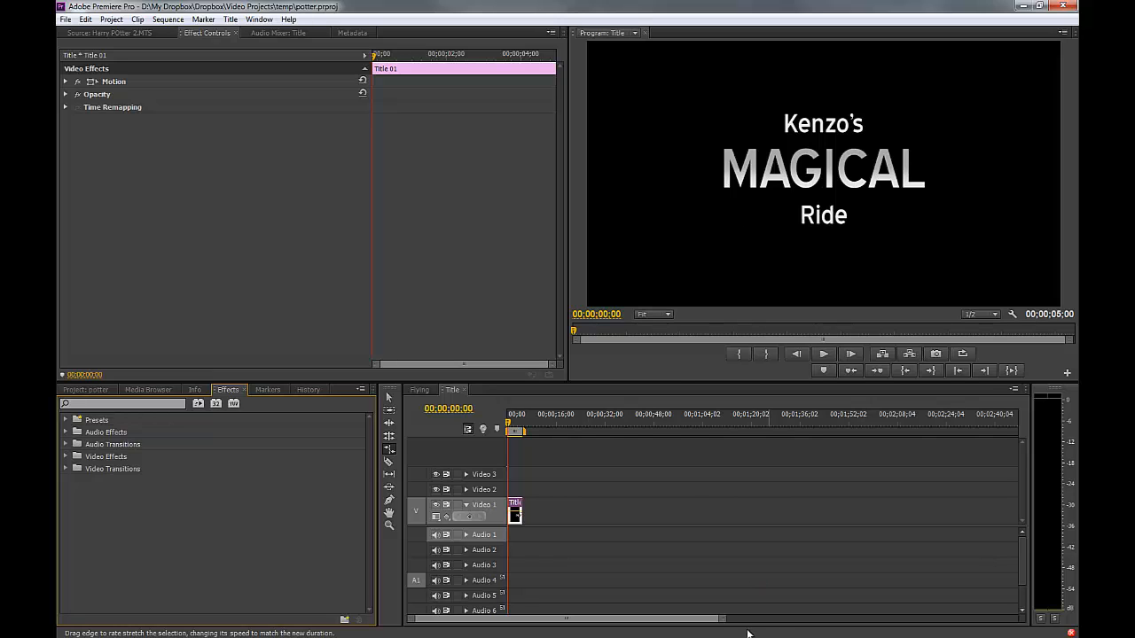
- Play the Title sequence to preview the static title, and return the playhead to the start
{"action": "left_click_drag", "start_coordinate": [723, 620], "coordinate": [638, 620]}
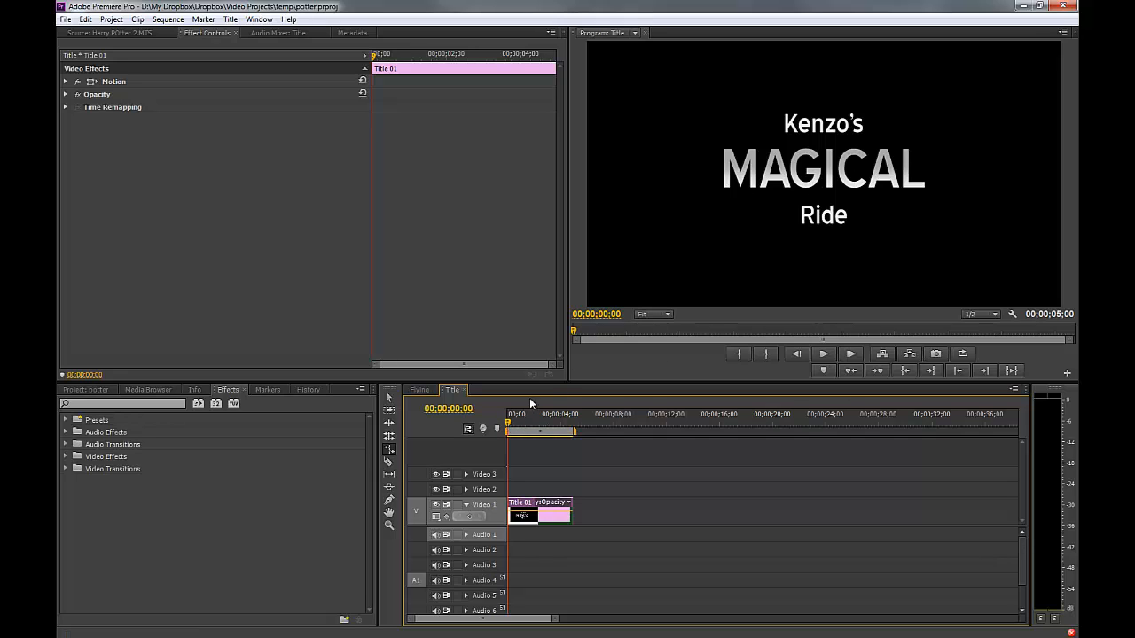
{"action": "left_click", "coordinate": [825, 353]}
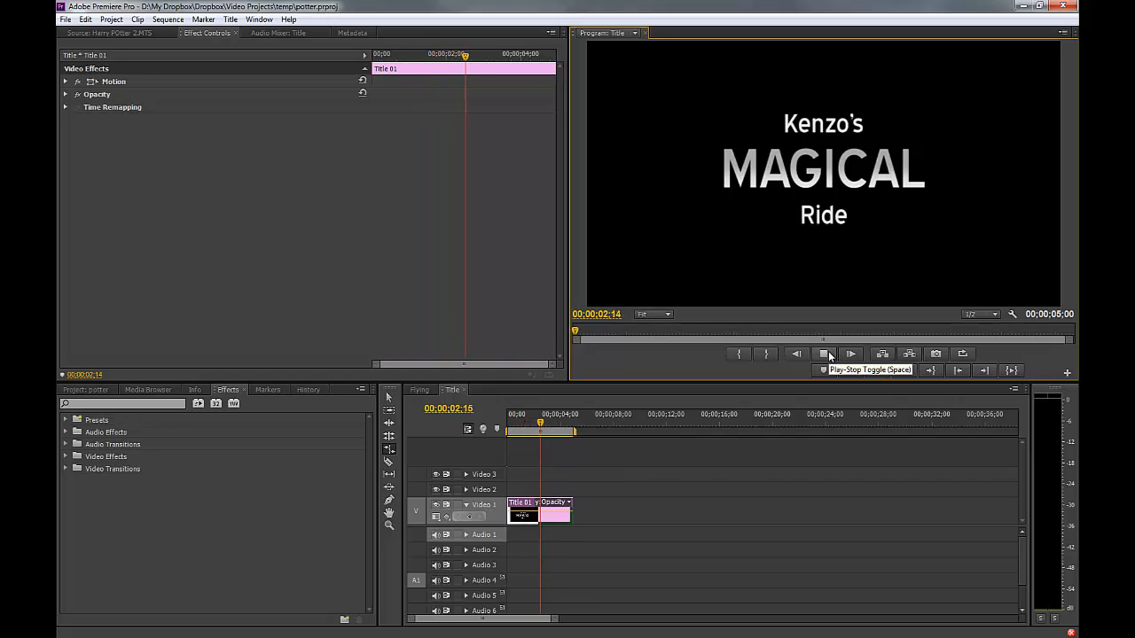
{"action": "left_click", "coordinate": [826, 354]}
{"action": "left_click_drag", "start_coordinate": [552, 424], "coordinate": [484, 416]}
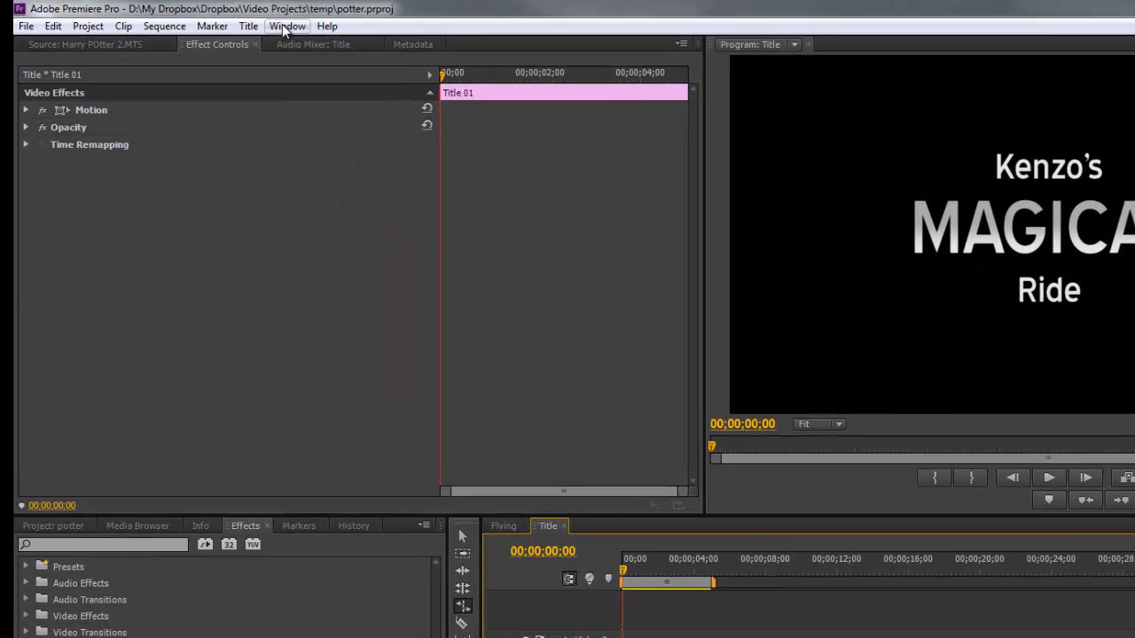
{"action": "left_click", "coordinate": [256, 21]}
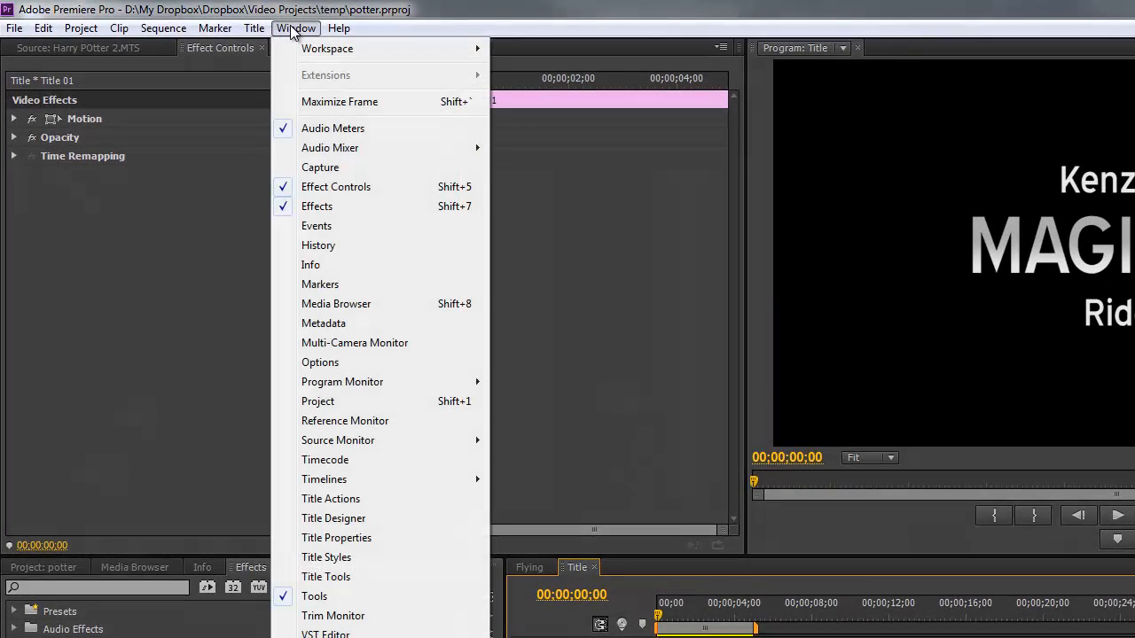
{"action": "left_click", "coordinate": [416, 9]}
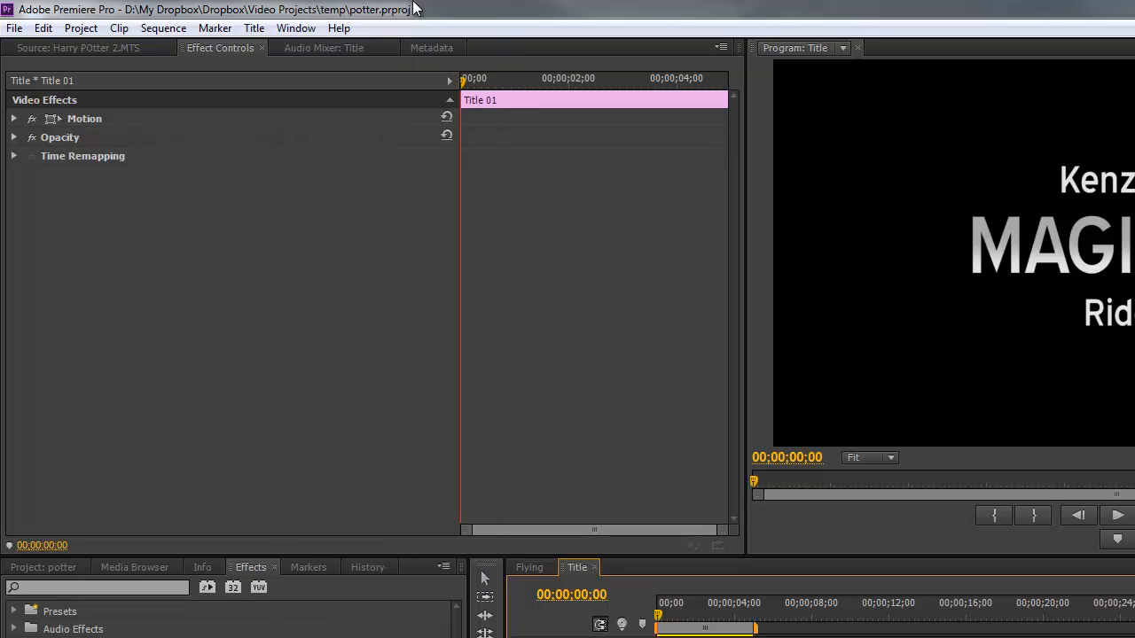
- Scale the Title 01 clip to 15 at the first frame and turn on keyframing for Scale
{"action": "left_click", "coordinate": [14, 119]}
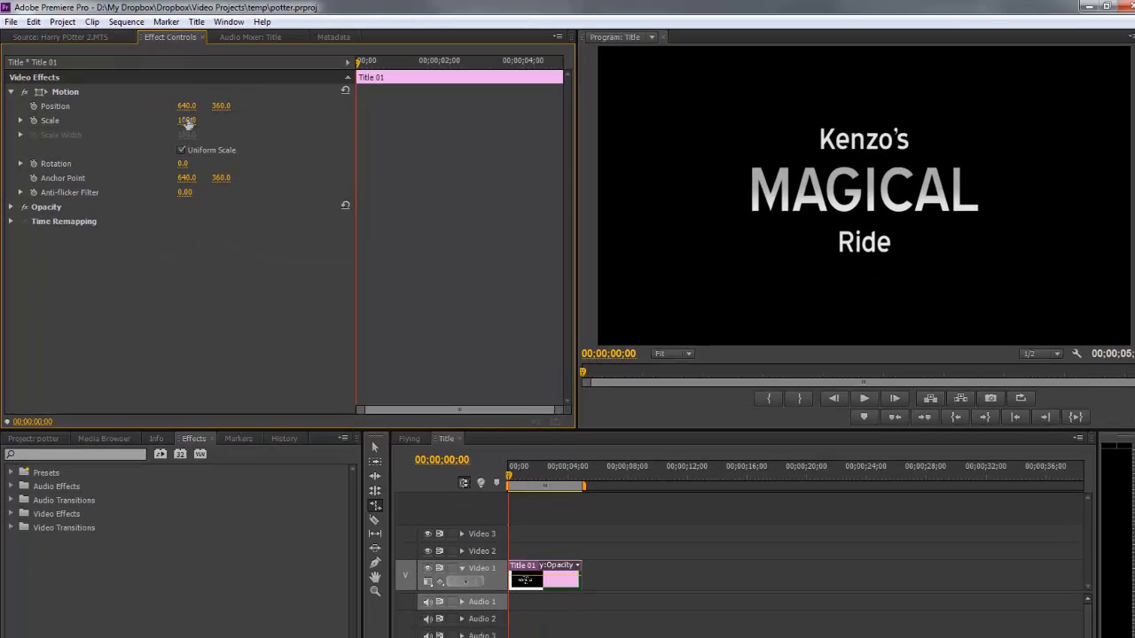
{"action": "mouse_move", "coordinate": [187, 124]}
{"action": "left_mouse_down"}
{"action": "mouse_move", "coordinate": [115, 130]}
{"action": "mouse_move", "coordinate": [201, 130]}
{"action": "mouse_move", "coordinate": [133, 131]}
{"action": "mouse_move", "coordinate": [176, 135]}
{"action": "left_mouse_up"}
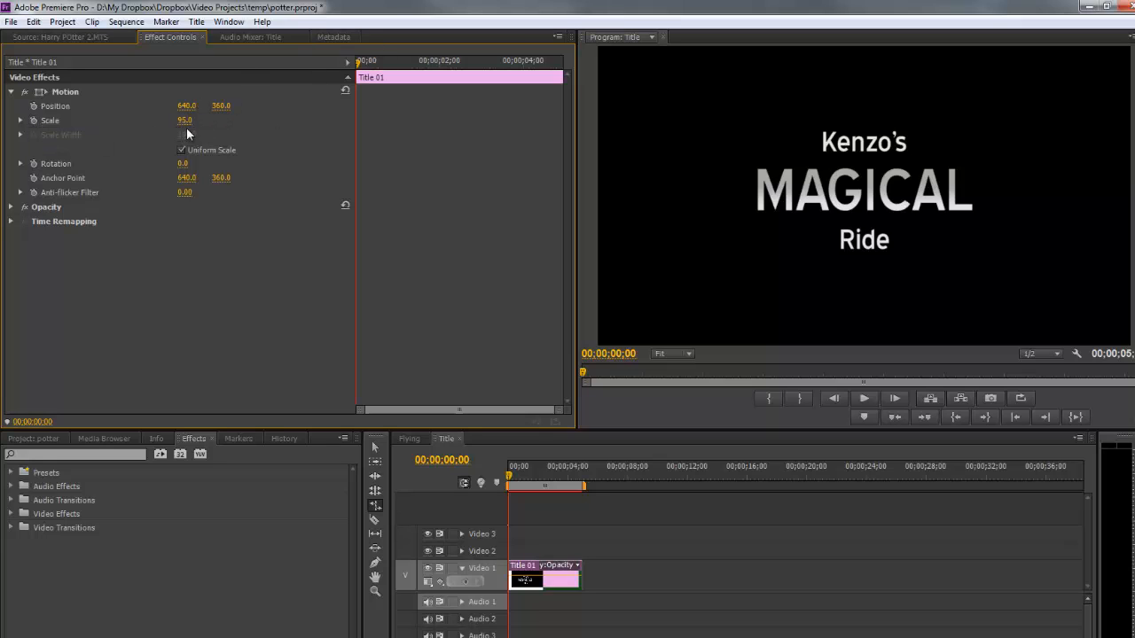
{"action": "left_click_drag", "start_coordinate": [185, 126], "coordinate": [119, 125]}
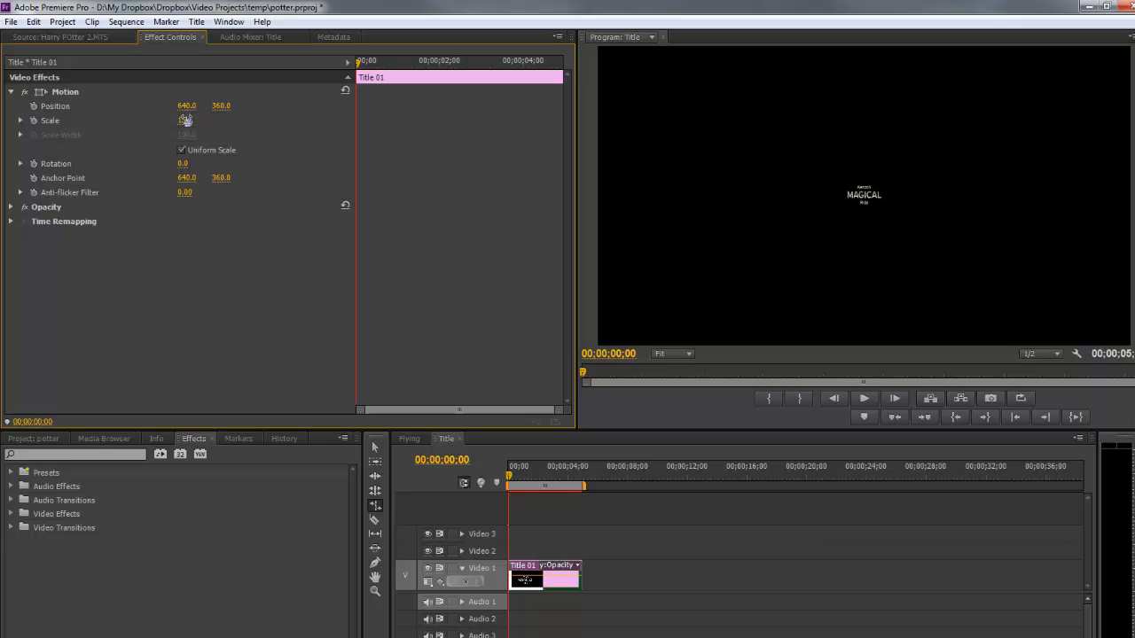
{"action": "mouse_move", "coordinate": [359, 63]}
{"action": "left_mouse_down"}
{"action": "mouse_move", "coordinate": [435, 70]}
{"action": "mouse_move", "coordinate": [355, 64]}
{"action": "left_mouse_up"}
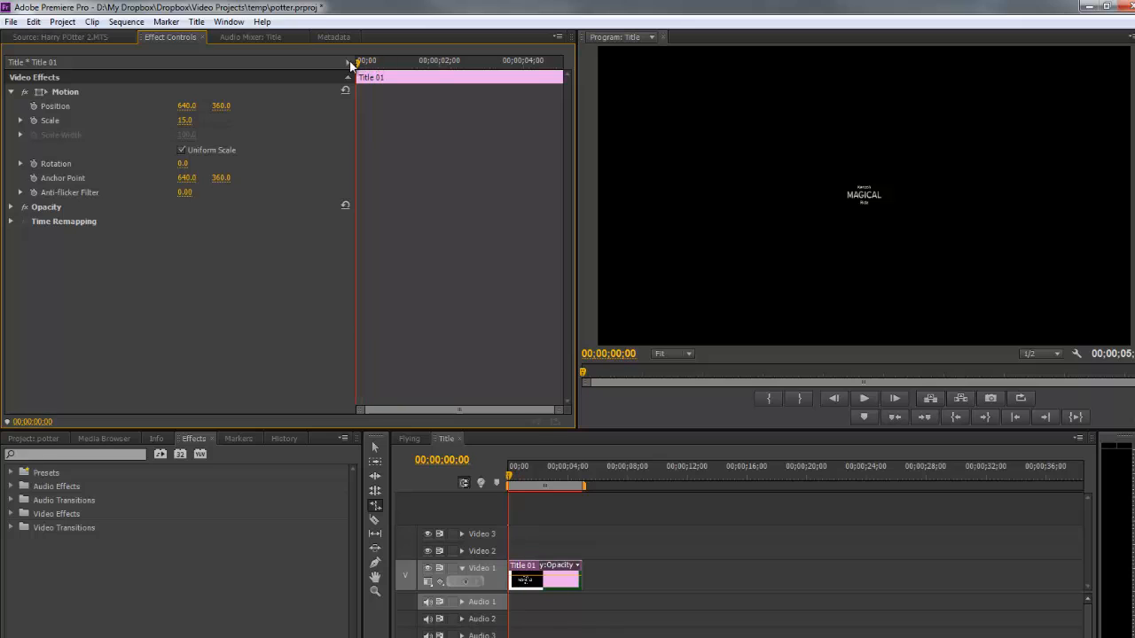
{"action": "left_click", "coordinate": [32, 120]}
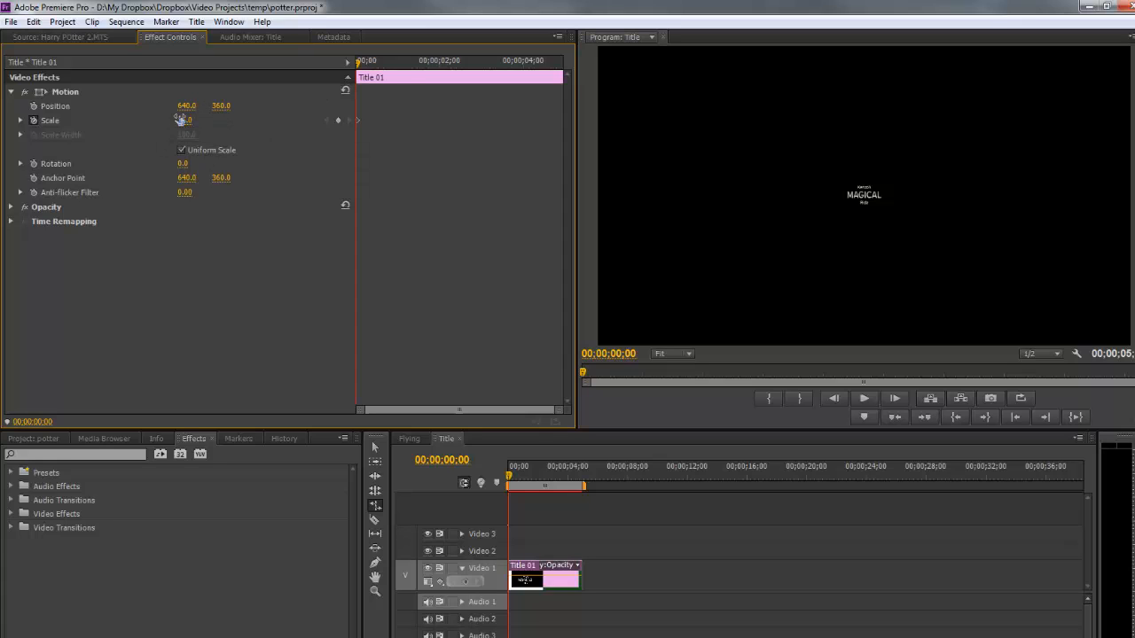
- Add a second Scale keyframe of 150 to Title 01 at 00;00;04;27
{"action": "left_click_drag", "start_coordinate": [358, 66], "coordinate": [564, 67]}
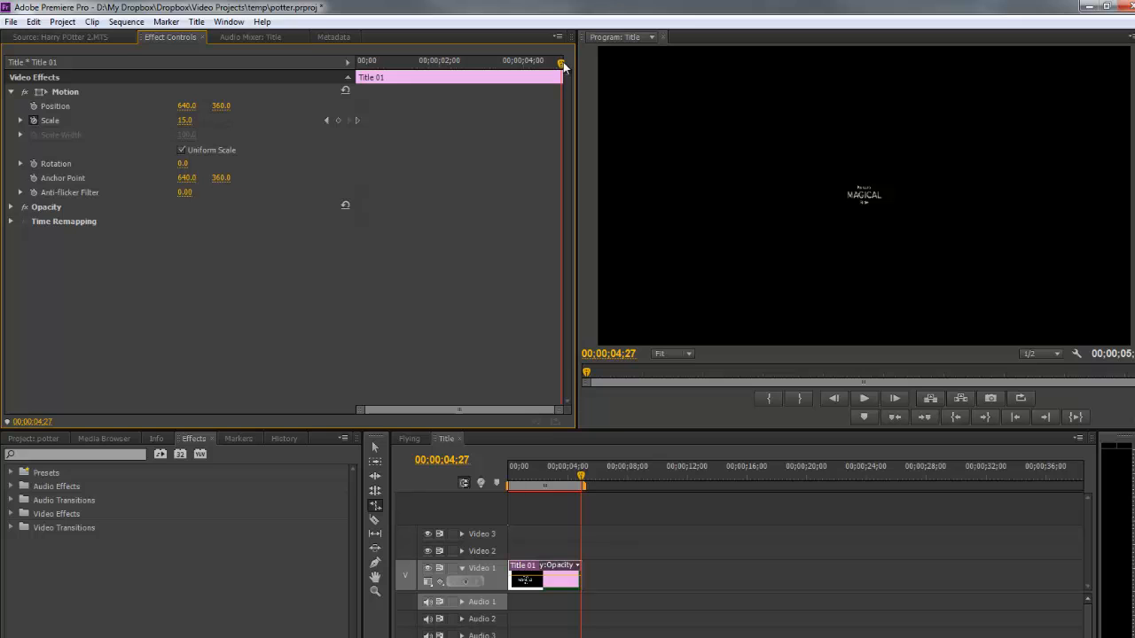
{"action": "left_click_drag", "start_coordinate": [187, 124], "coordinate": [276, 119]}
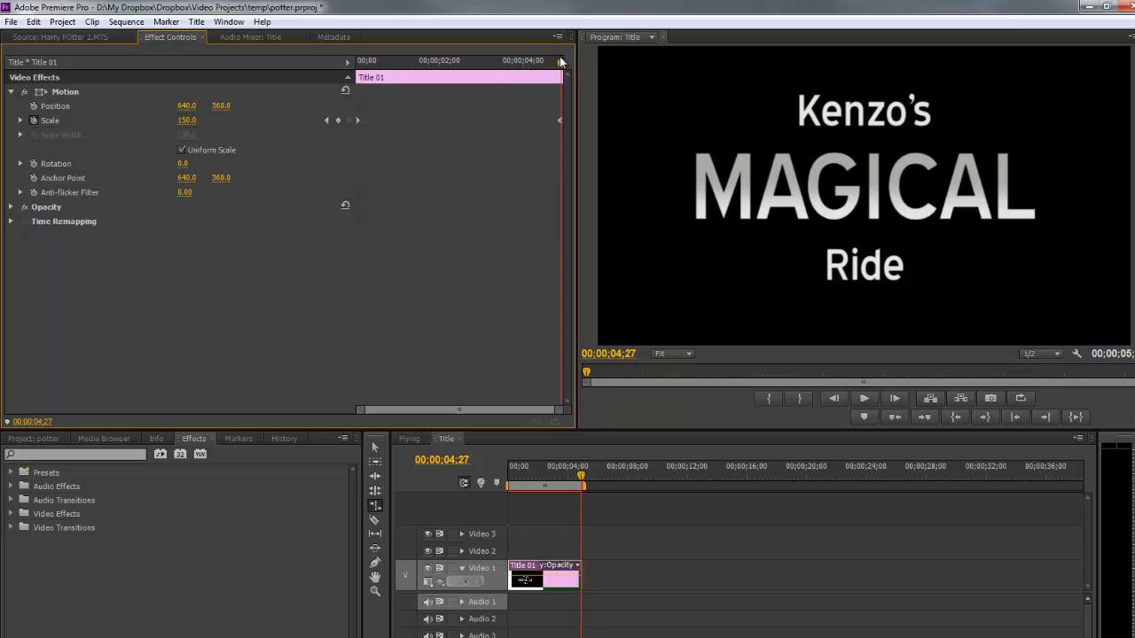
- Play the growing title from the start and scrub through the clip to check the scale animation
{"action": "left_click_drag", "start_coordinate": [561, 62], "coordinate": [348, 90]}
{"action": "left_click", "coordinate": [871, 397]}
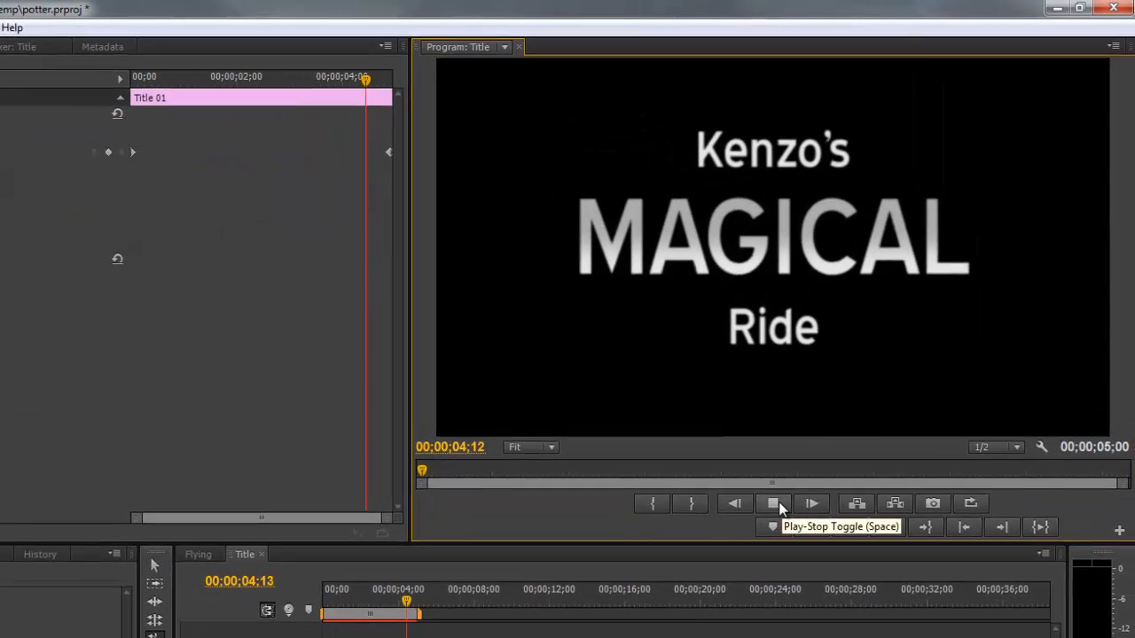
{"action": "left_click", "coordinate": [871, 402]}
{"action": "left_click_drag", "start_coordinate": [359, 82], "coordinate": [215, 99]}
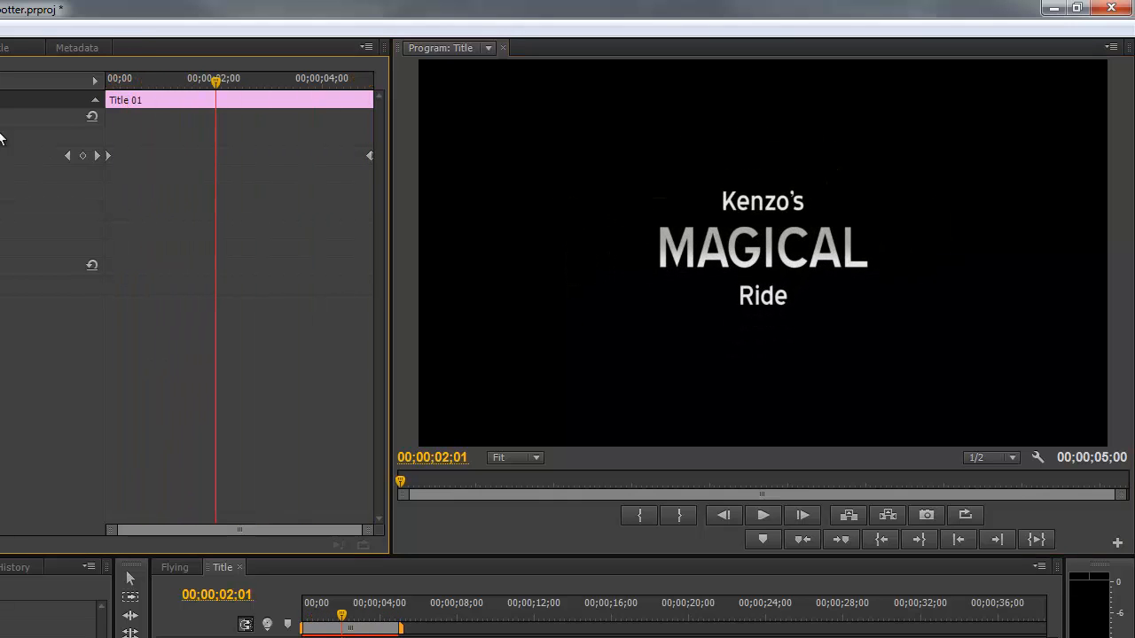
{"action": "left_click_drag", "start_coordinate": [214, 81], "coordinate": [121, 83]}
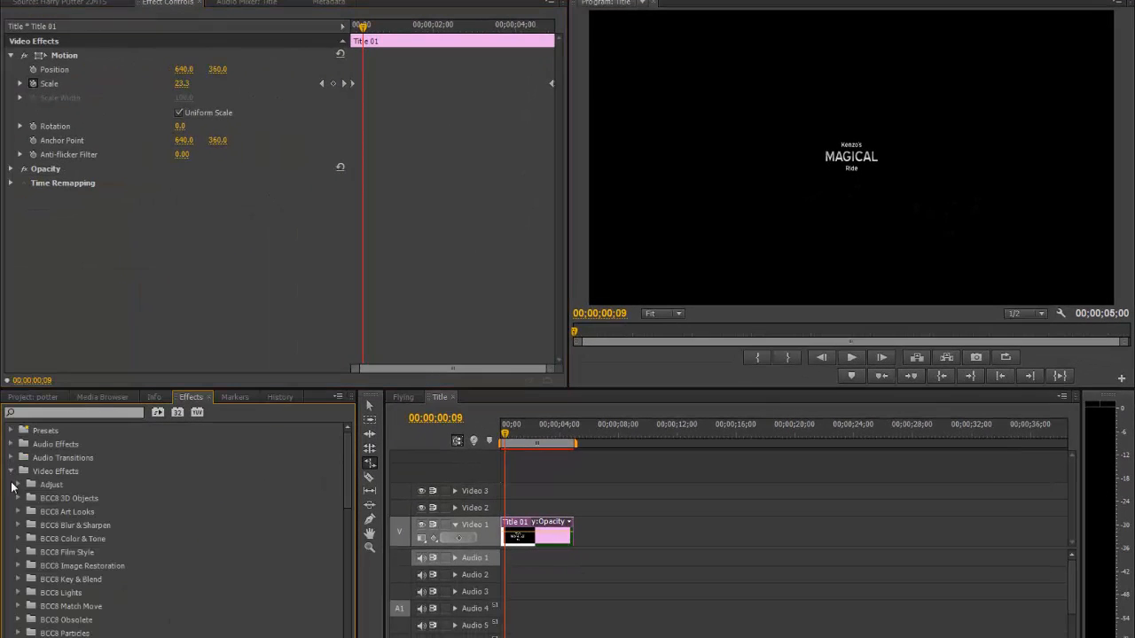
{"action": "left_click", "coordinate": [17, 485]}
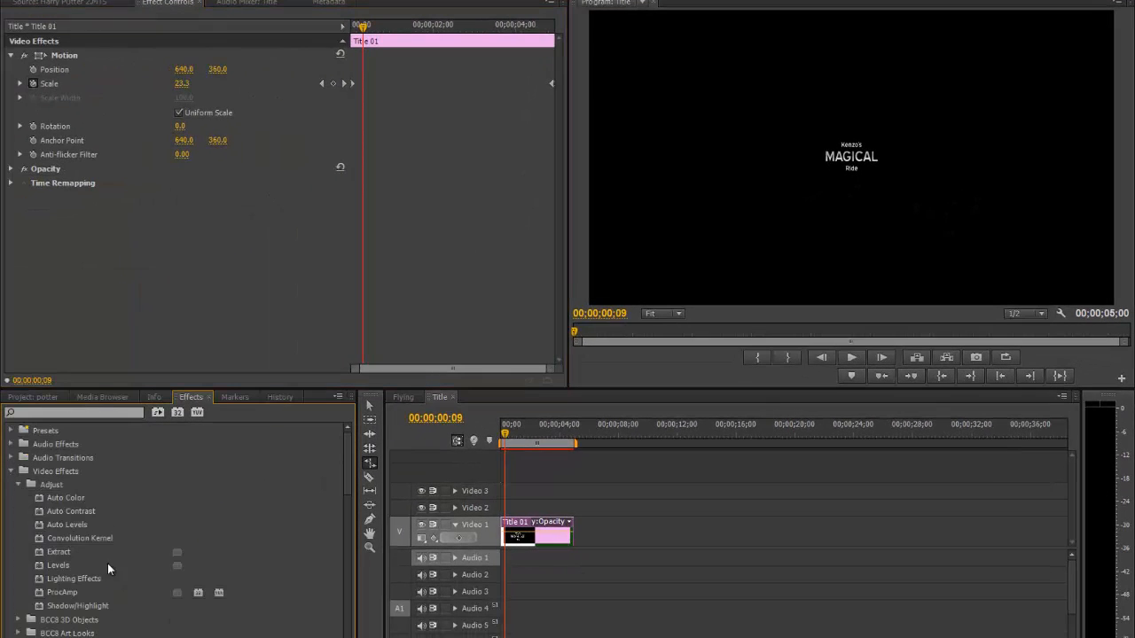
{"action": "left_click", "coordinate": [21, 488]}
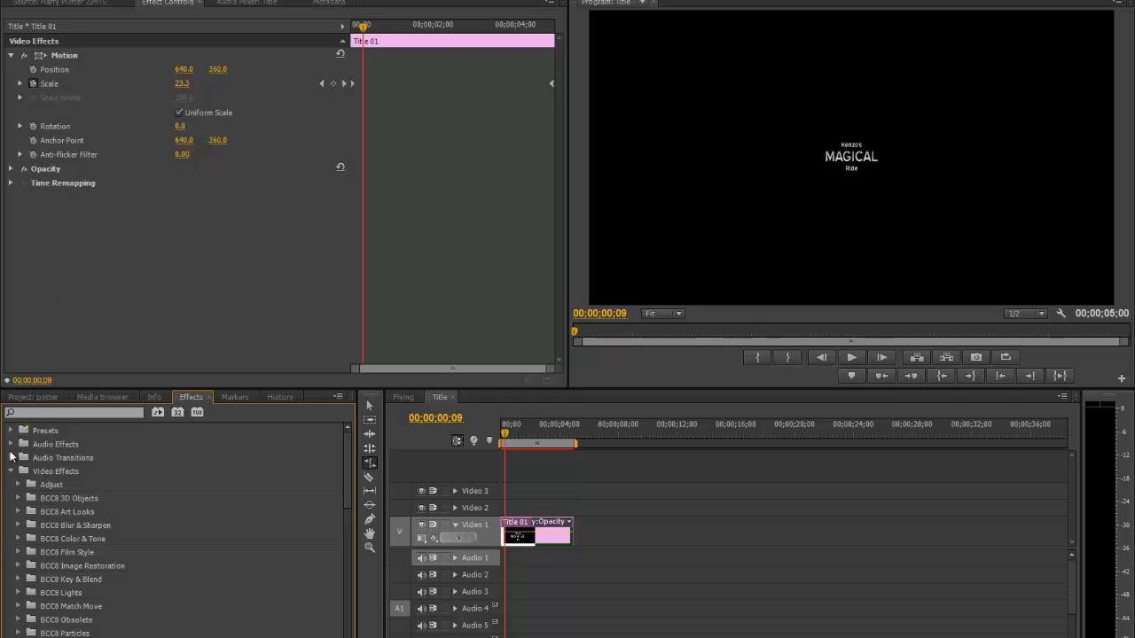
{"action": "left_click", "coordinate": [9, 472]}
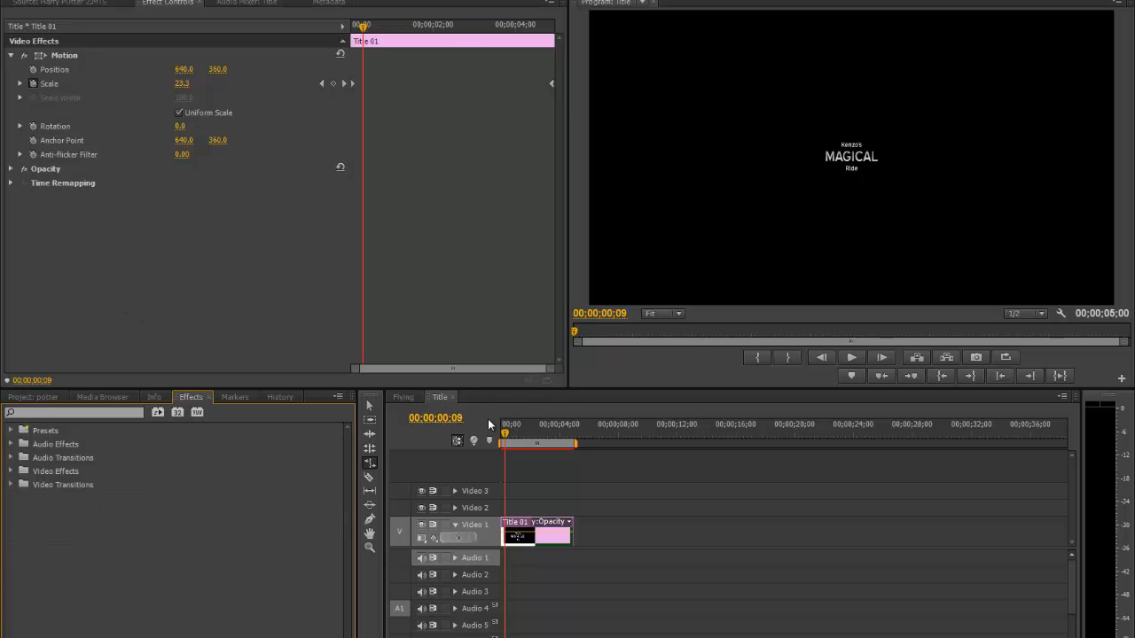
- Switch to the Flying sequence and hide the Video 1 cloud background at 00;00;03;27
{"action": "left_click", "coordinate": [404, 399]}
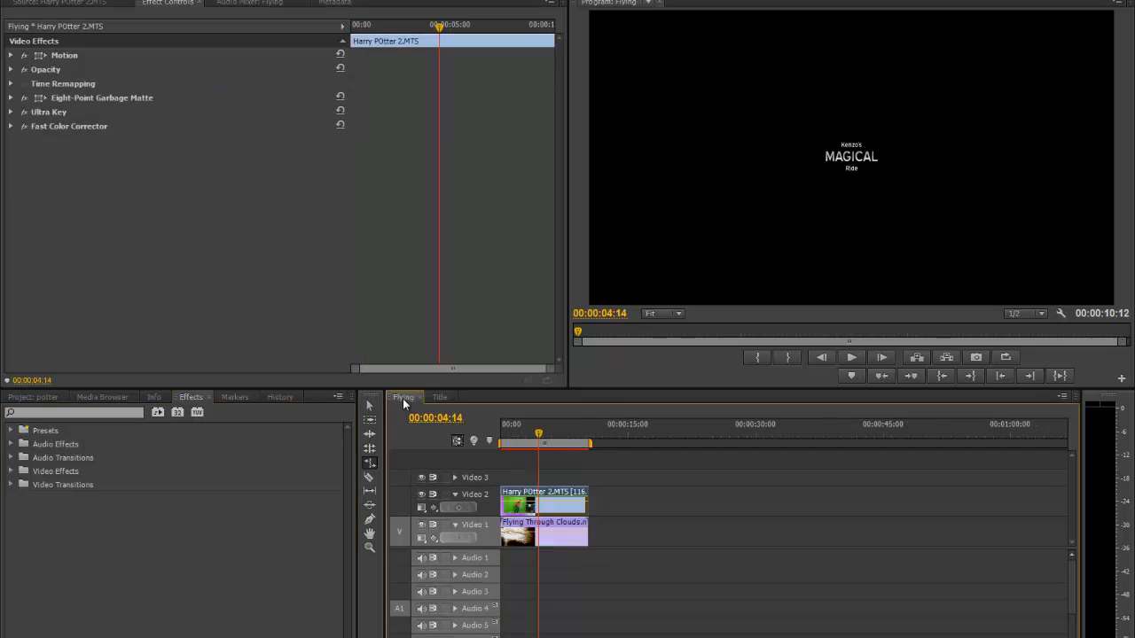
{"action": "left_click", "coordinate": [538, 434]}
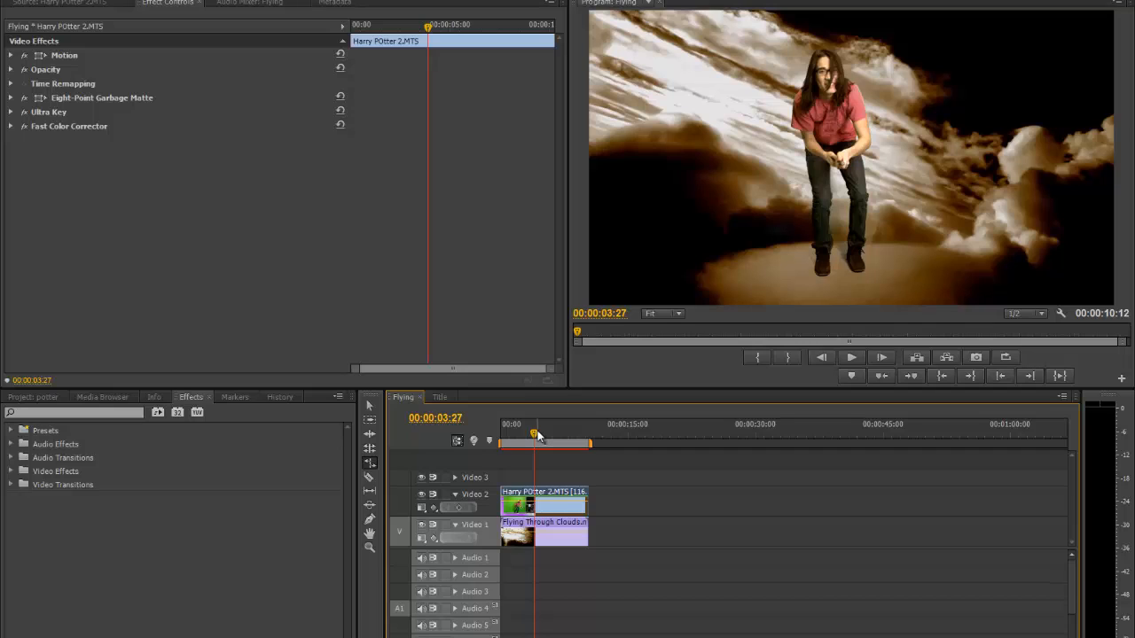
{"action": "left_click", "coordinate": [422, 525]}
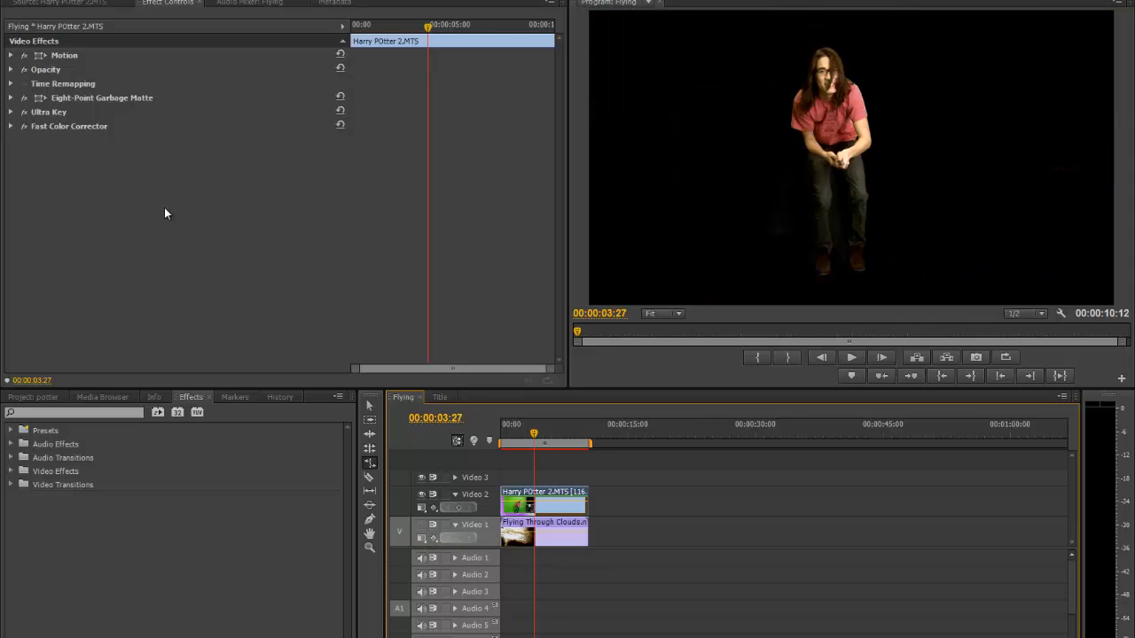
{"action": "key", "text": "v"}
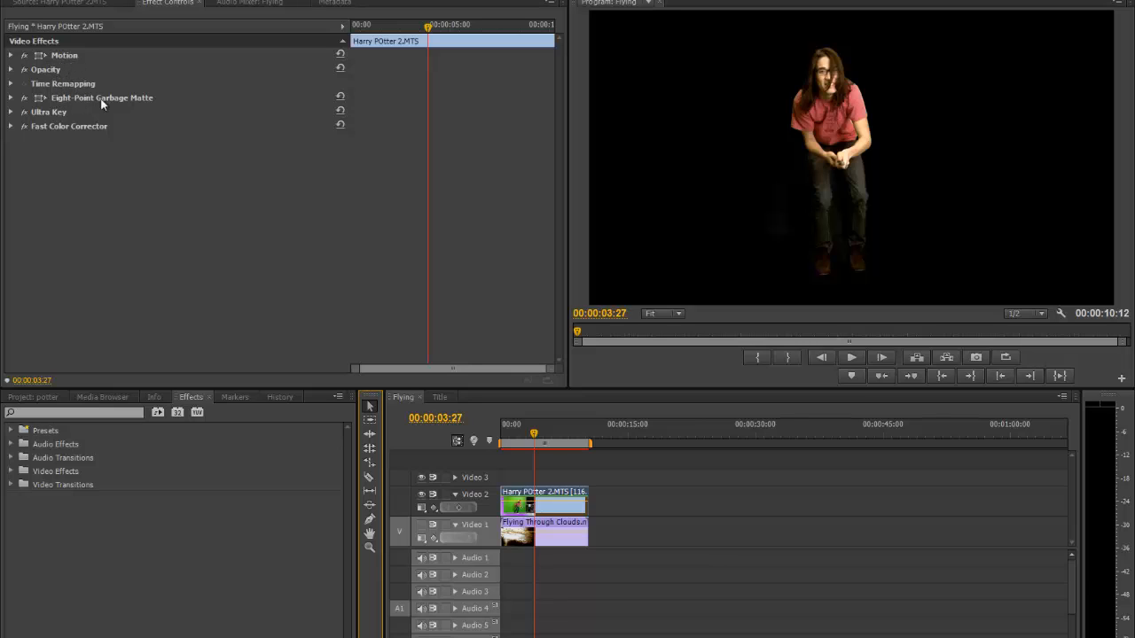
- Turn Fast Color Corrector, Ultra Key and Eight-Point Garbage Matte off and back on to compare their effect on the green-screen clip
{"action": "left_click", "coordinate": [24, 127]}
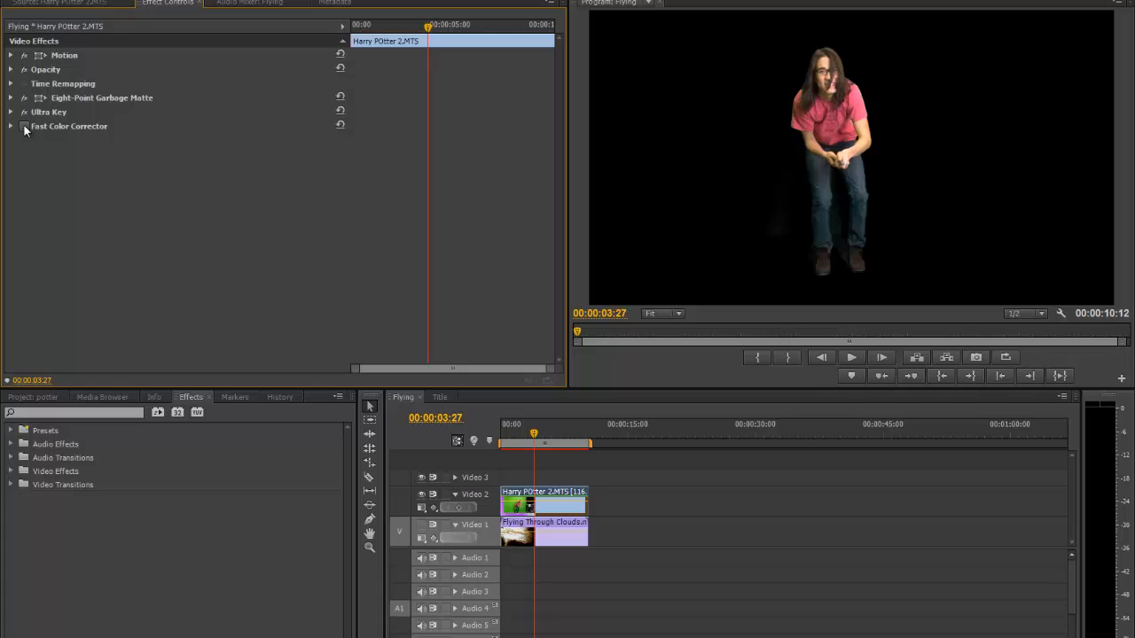
{"action": "left_click", "coordinate": [24, 126]}
{"action": "left_click", "coordinate": [24, 127]}
{"action": "left_click", "coordinate": [24, 112]}
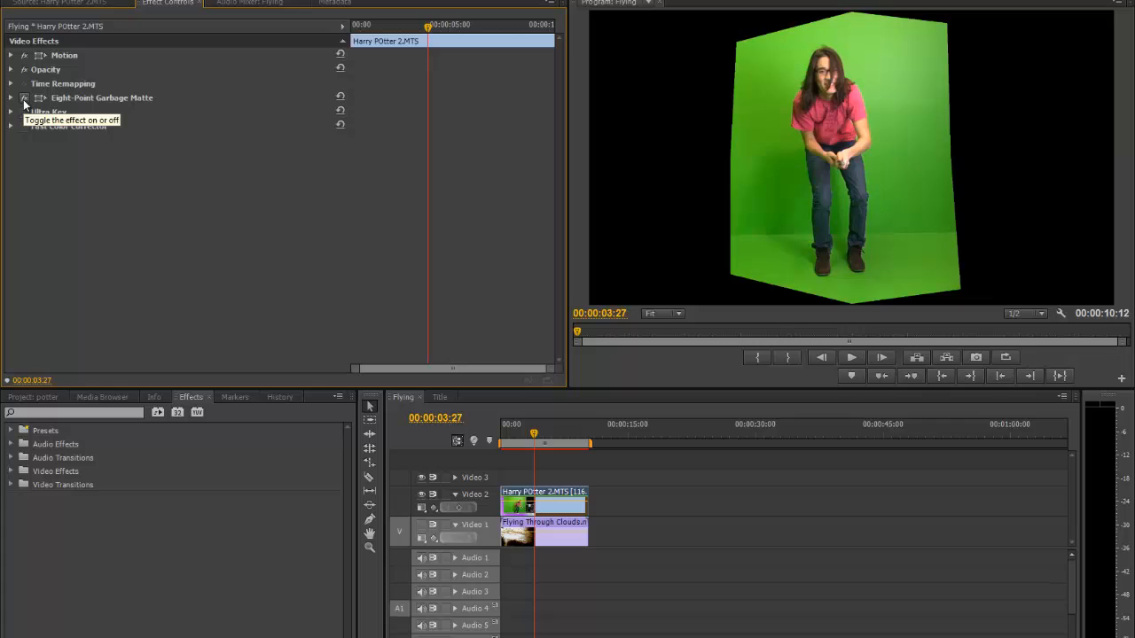
{"action": "left_click", "coordinate": [24, 99]}
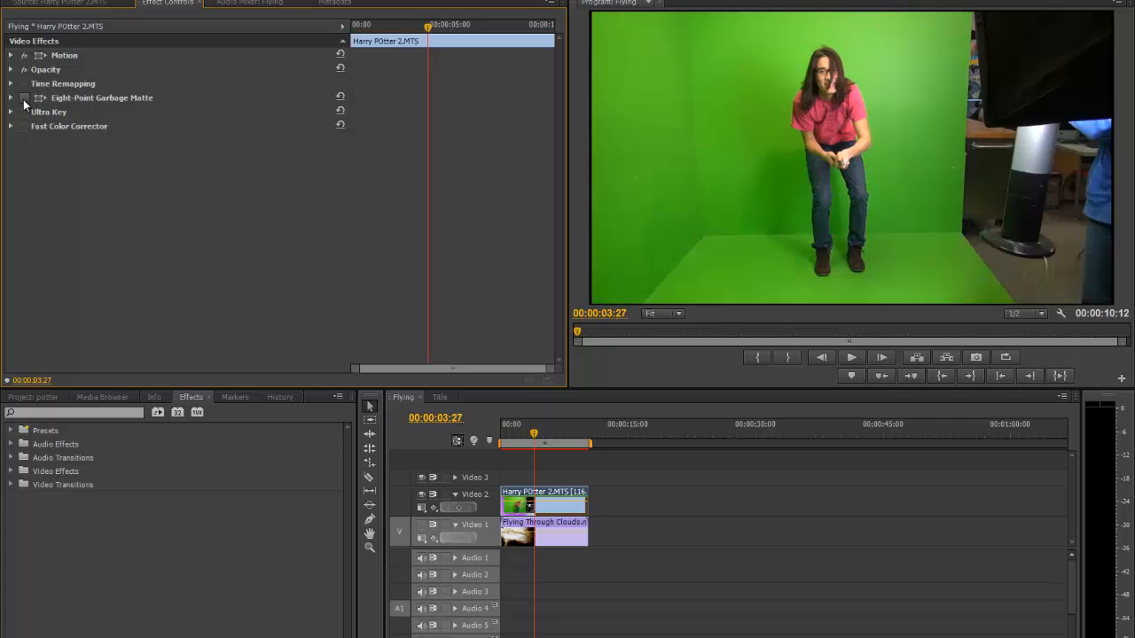
{"action": "left_click", "coordinate": [24, 98]}
{"action": "left_click", "coordinate": [24, 98]}
{"action": "left_click", "coordinate": [24, 99]}
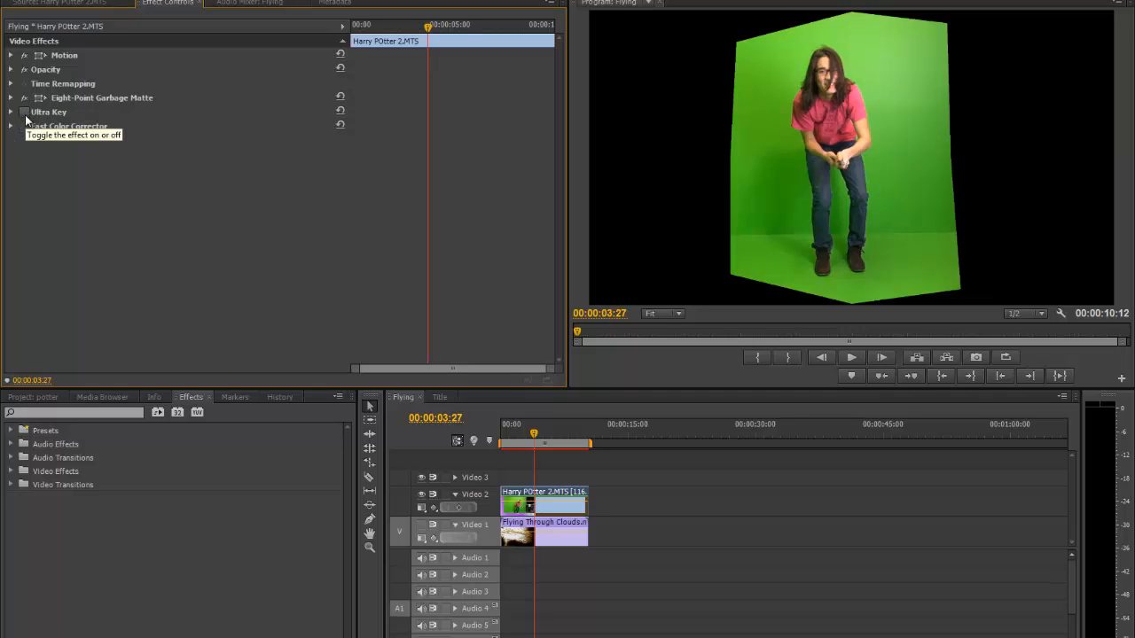
{"action": "left_click", "coordinate": [24, 112]}
{"action": "left_click", "coordinate": [24, 126]}
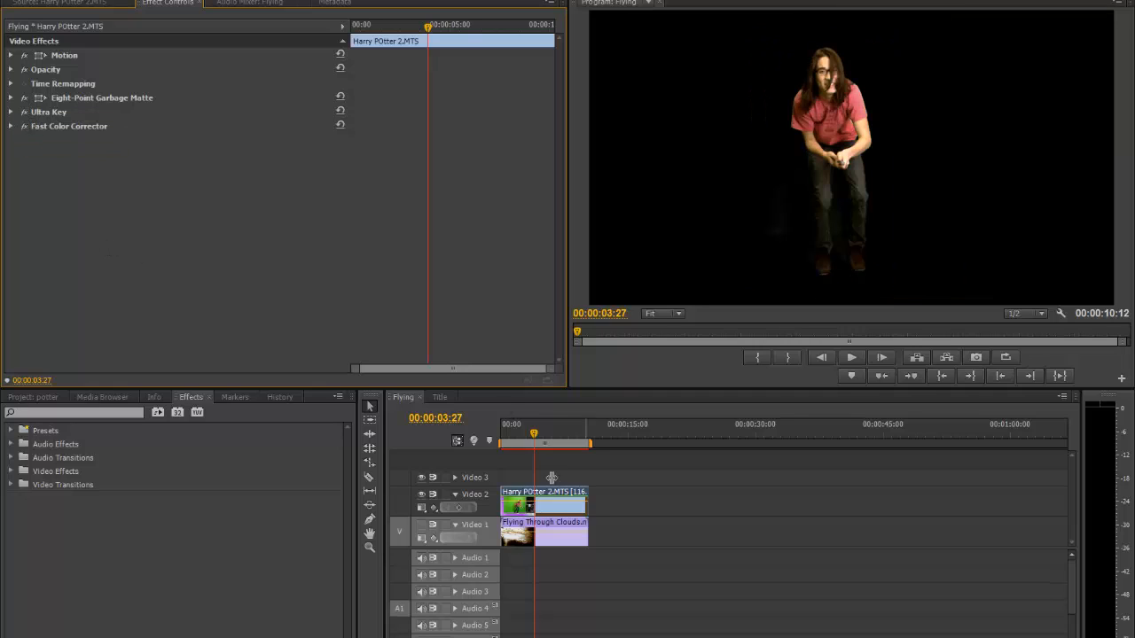
- Hide Video 2 to isolate the clouds, and restore the output of both video tracks
{"action": "left_click", "coordinate": [422, 495]}
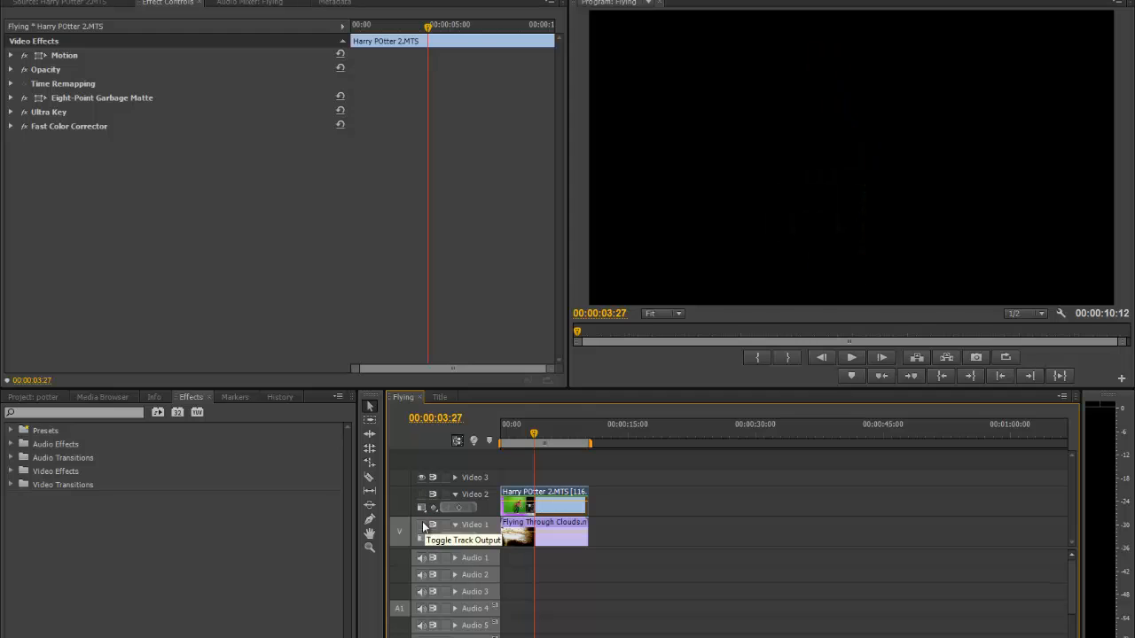
{"action": "left_click", "coordinate": [421, 525]}
{"action": "mouse_move", "coordinate": [535, 438]}
{"action": "left_mouse_down"}
{"action": "mouse_move", "coordinate": [505, 438]}
{"action": "mouse_move", "coordinate": [538, 439]}
{"action": "left_mouse_up"}
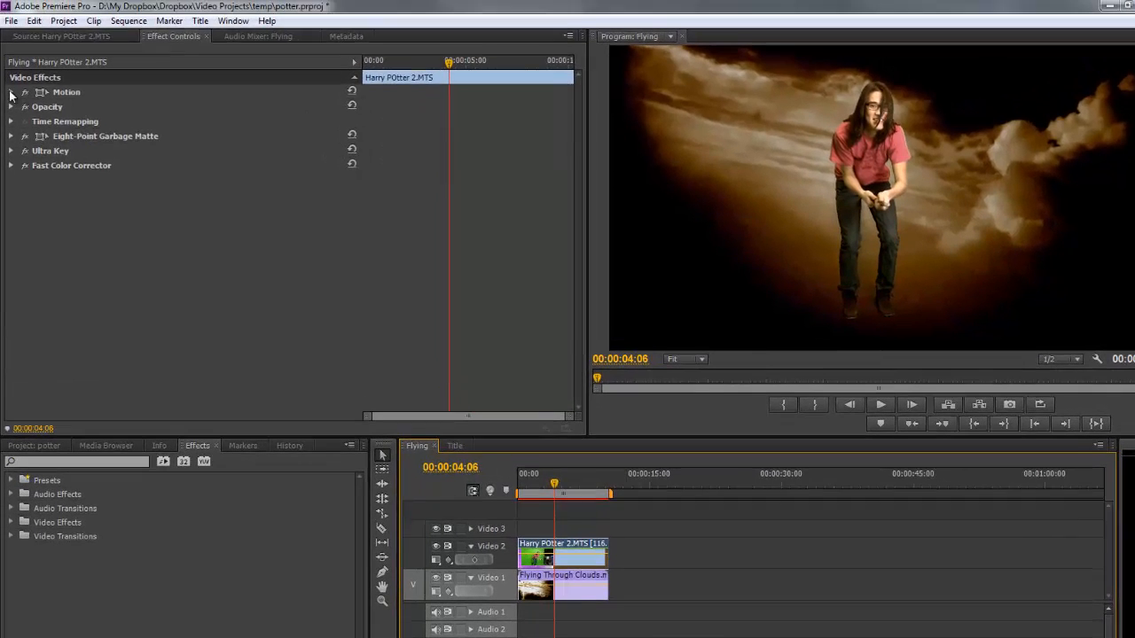
- Set the Harry POtter 2.MTS clip's Scale to 8 at the first frame with Scale keyframing turned on
{"action": "left_click", "coordinate": [10, 55]}
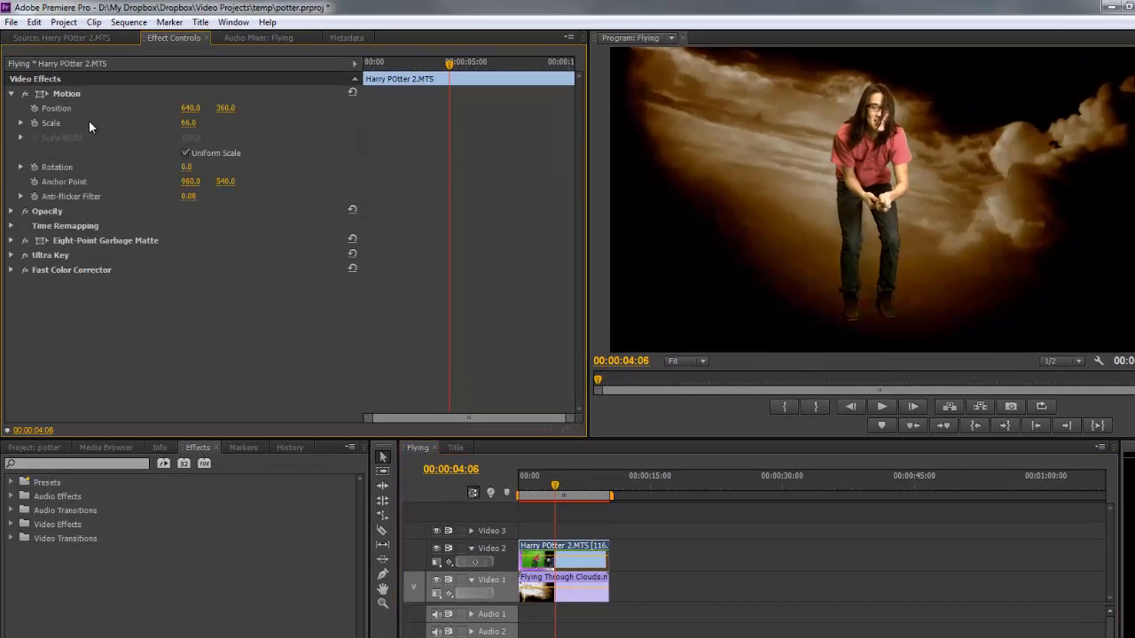
{"action": "left_click_drag", "start_coordinate": [188, 124], "coordinate": [164, 127]}
{"action": "left_click_drag", "start_coordinate": [447, 67], "coordinate": [365, 68]}
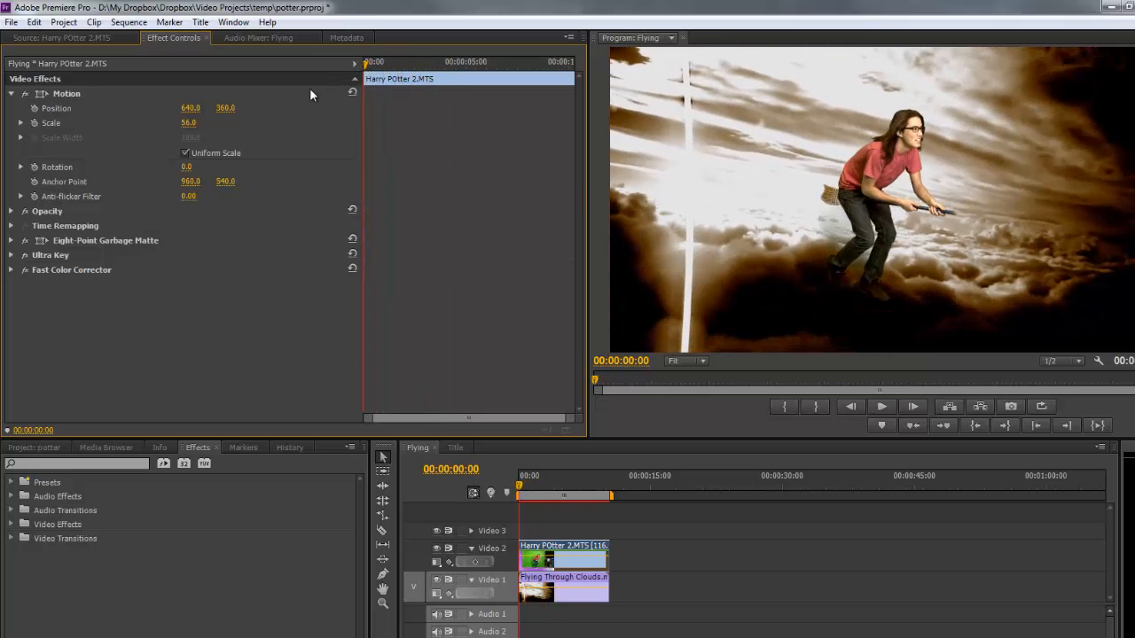
{"action": "left_click_drag", "start_coordinate": [178, 127], "coordinate": [148, 127]}
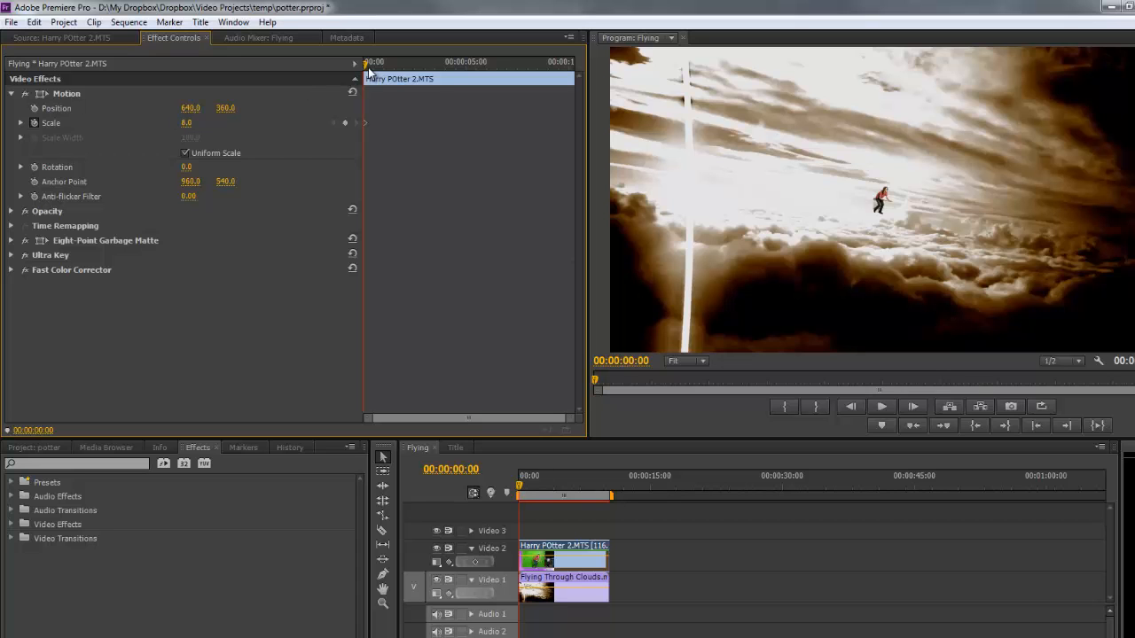
- Add a Scale keyframe of 84 to the Harry POtter 2.MTS clip at 00;00;08;00 and return to the sequence start
{"action": "left_click_drag", "start_coordinate": [373, 62], "coordinate": [528, 67]}
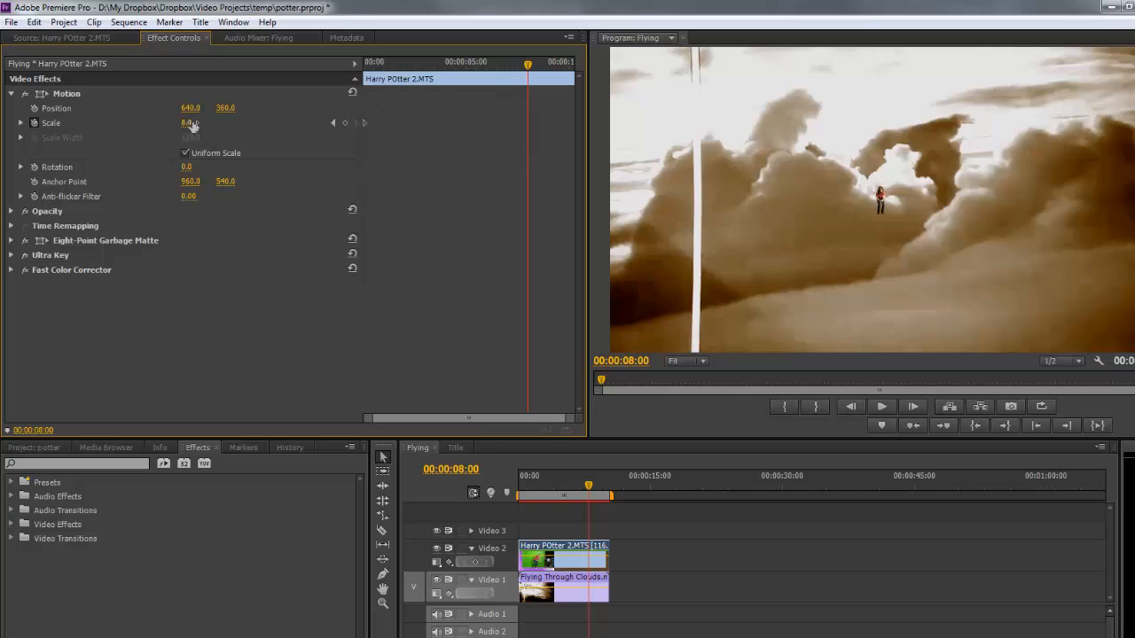
{"action": "left_click_drag", "start_coordinate": [188, 125], "coordinate": [244, 126]}
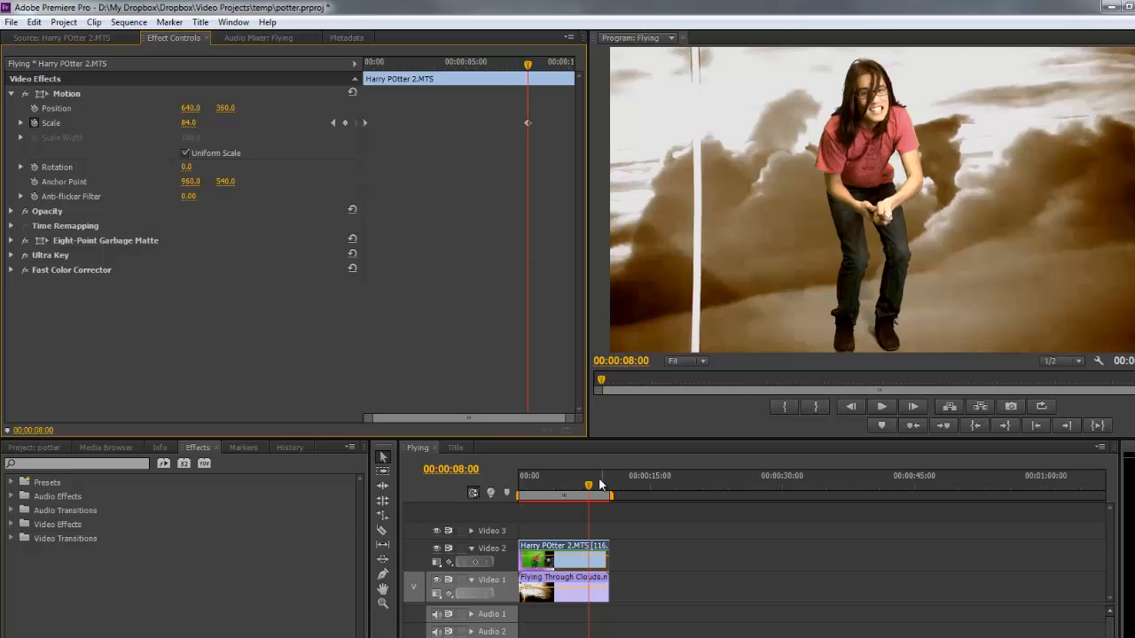
{"action": "left_click_drag", "start_coordinate": [588, 486], "coordinate": [522, 464]}
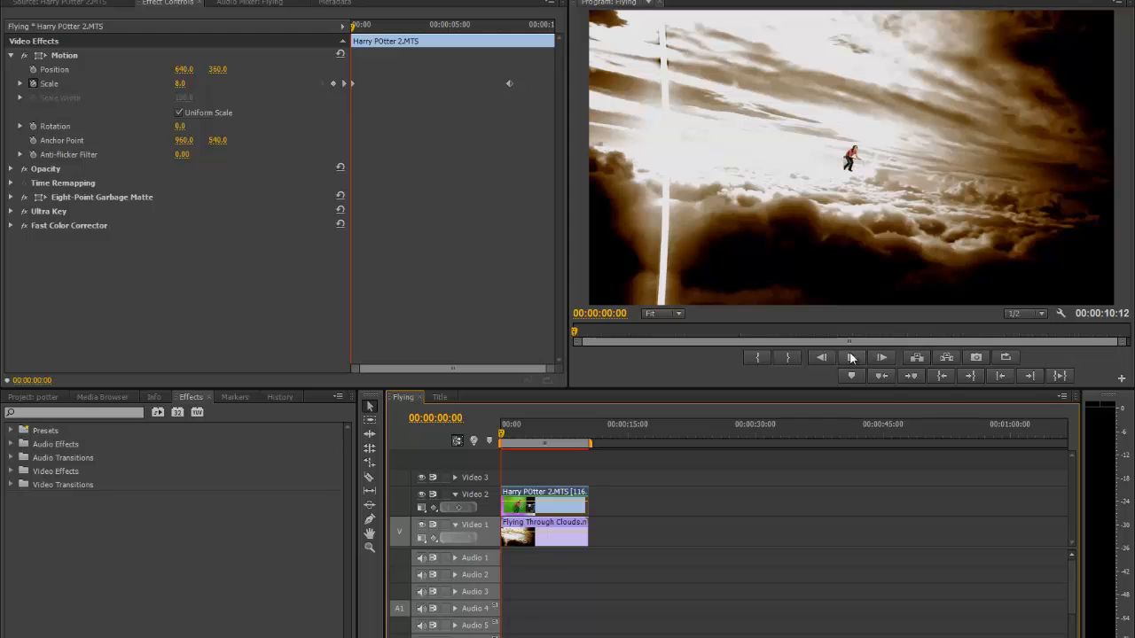
- Play back the clip's scale animation past the last Scale keyframe and return to the sequence start
{"action": "left_click", "coordinate": [852, 357]}
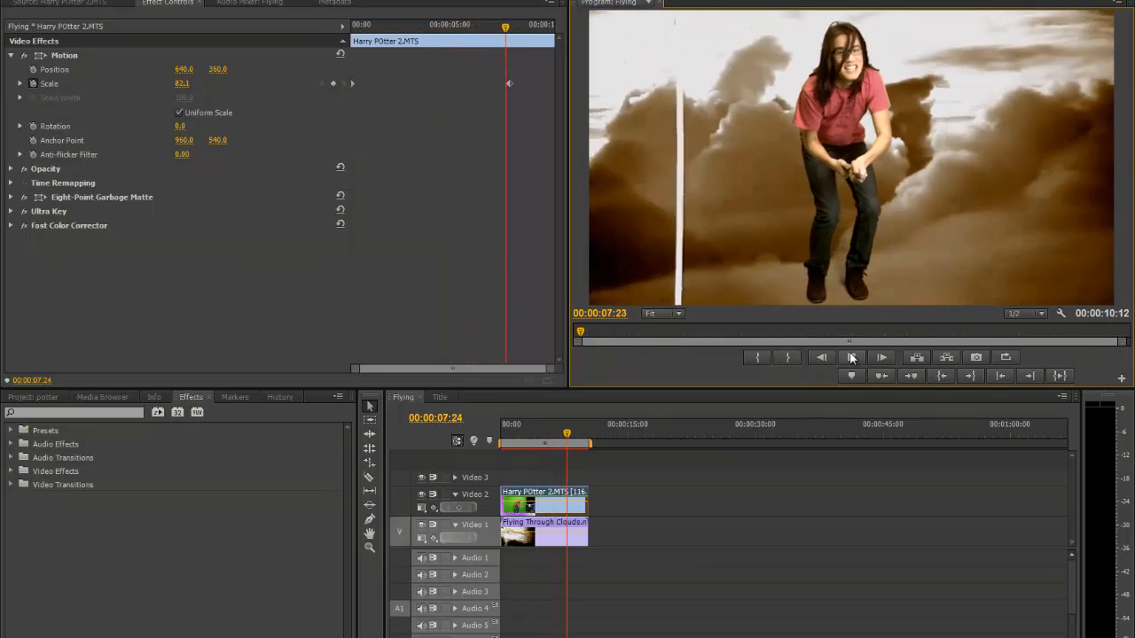
{"action": "left_click", "coordinate": [851, 358]}
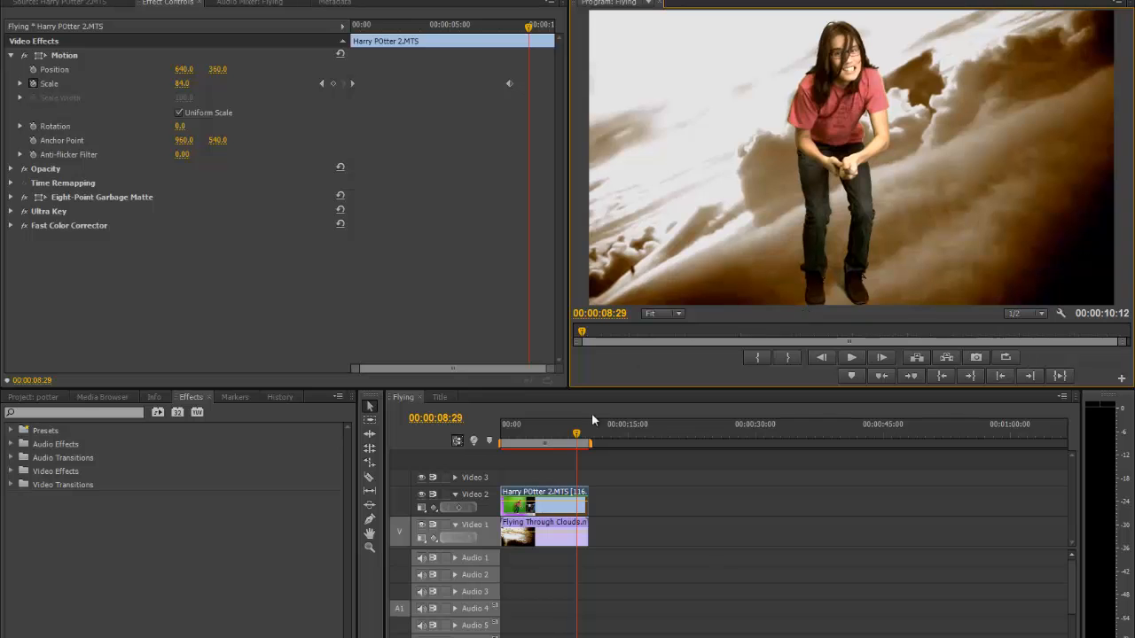
{"action": "left_click_drag", "start_coordinate": [578, 435], "coordinate": [502, 435]}
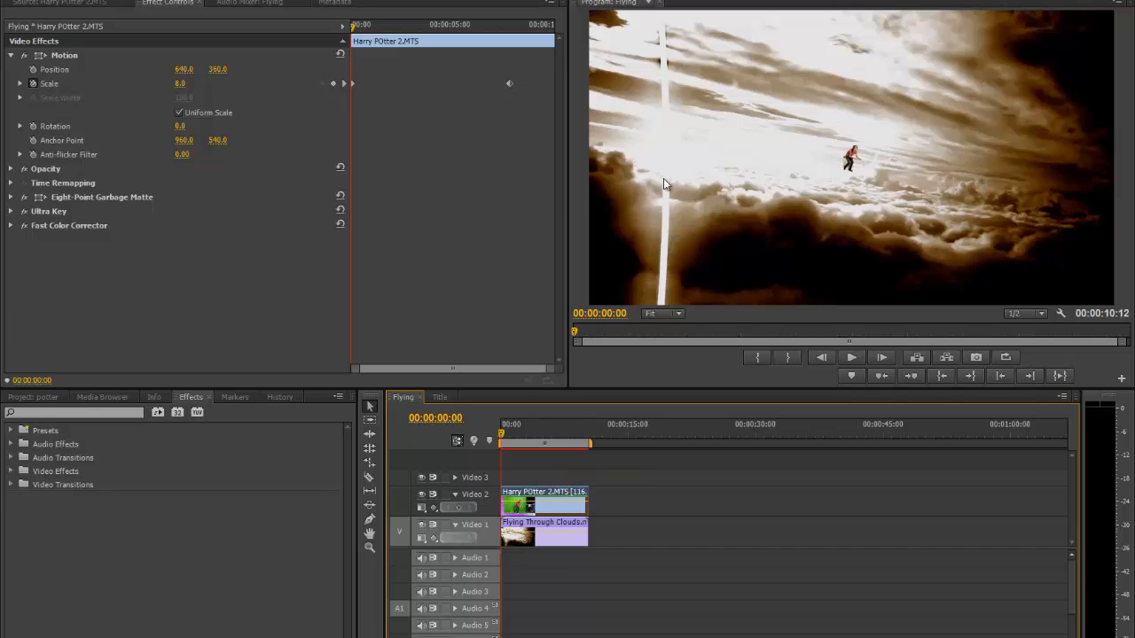
- Keyframe the Harry POtter 2.MTS clip's Position from about 23, 100 at the first frame to about 1100, 870 at 00;00;09;23
{"action": "left_click", "coordinate": [33, 70]}
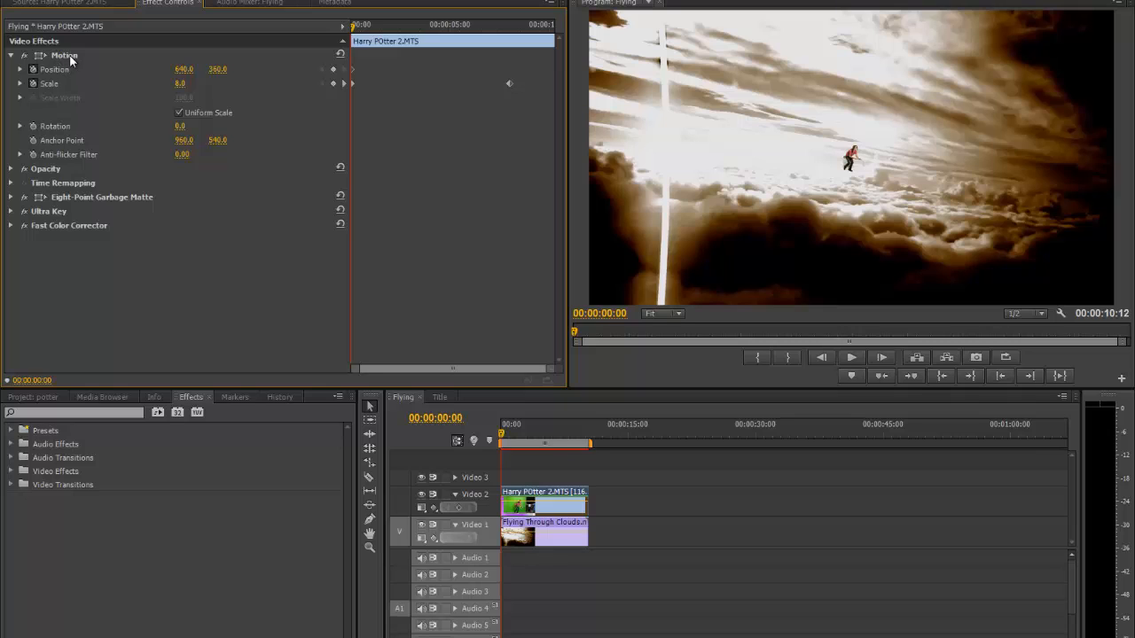
{"action": "left_click", "coordinate": [71, 57]}
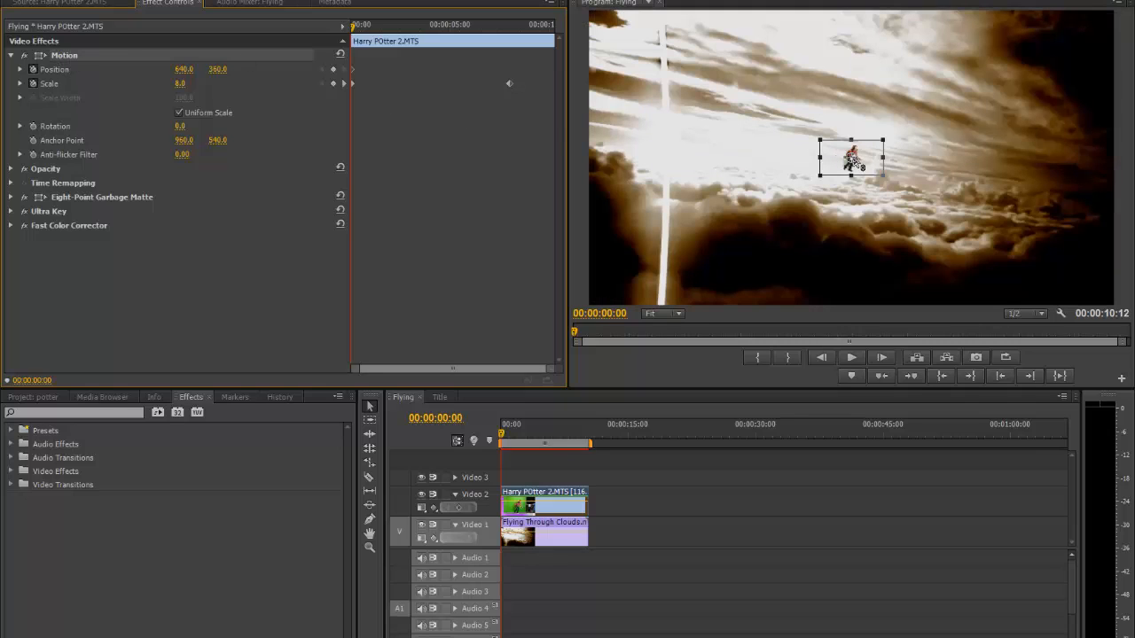
{"action": "left_click_drag", "start_coordinate": [855, 163], "coordinate": [602, 55]}
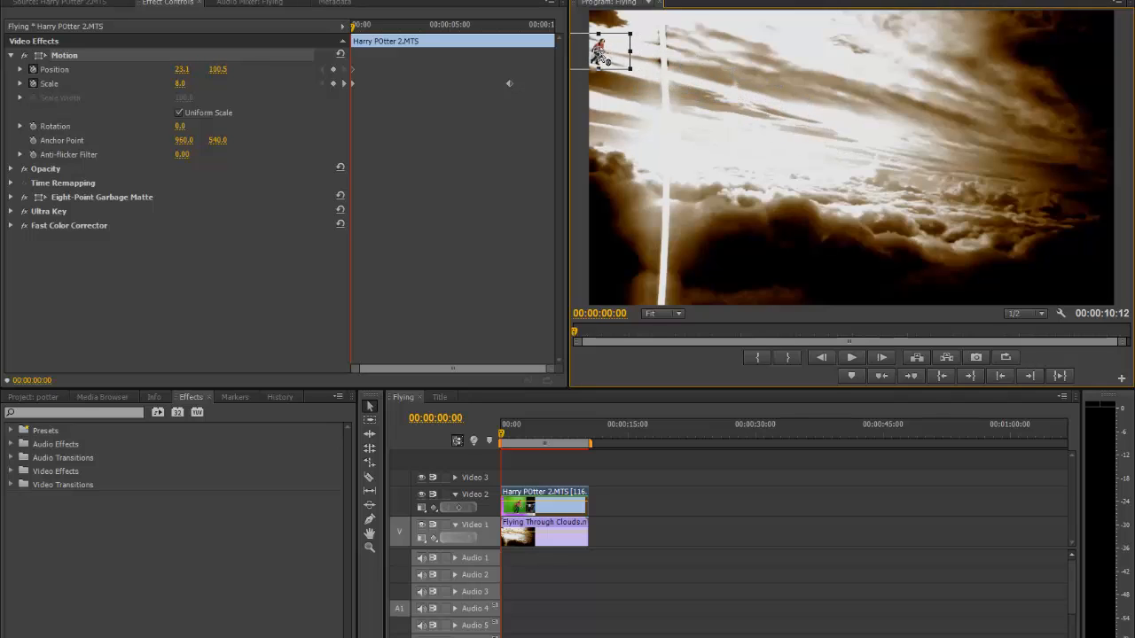
{"action": "left_click_drag", "start_coordinate": [351, 30], "coordinate": [1044, 369]}
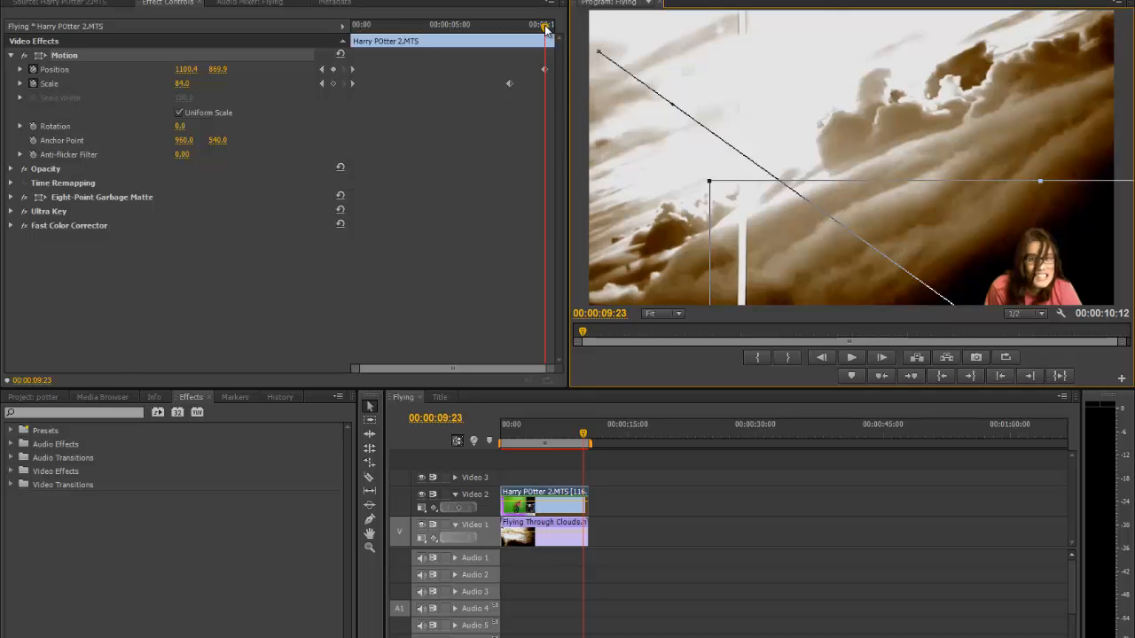
- Curve the motion path with Position keyframes of about 577, 245 at 00;00;04;27 and about 259, 260 at 00;00;02;15
{"action": "left_click_drag", "start_coordinate": [546, 30], "coordinate": [449, 33]}
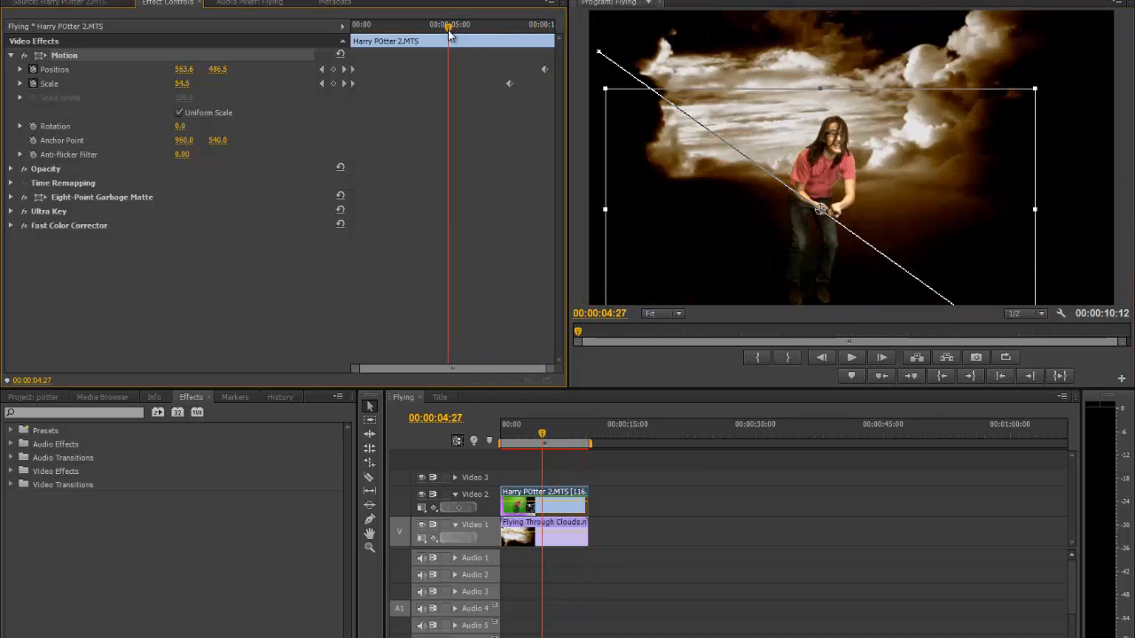
{"action": "left_click_drag", "start_coordinate": [821, 211], "coordinate": [827, 114]}
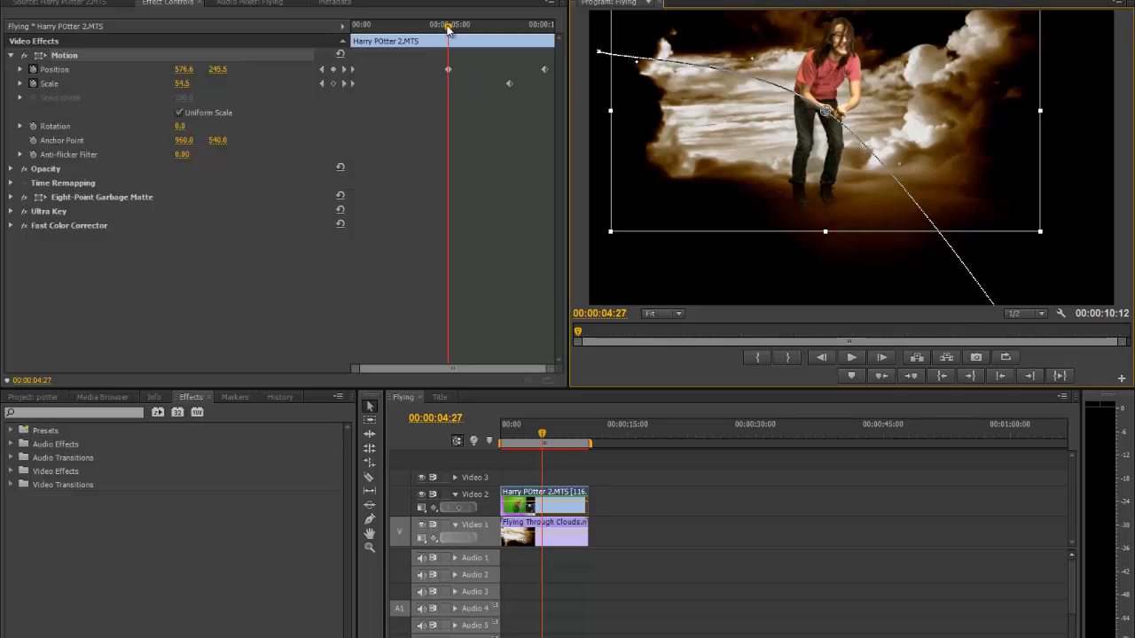
{"action": "left_click_drag", "start_coordinate": [448, 29], "coordinate": [400, 29]}
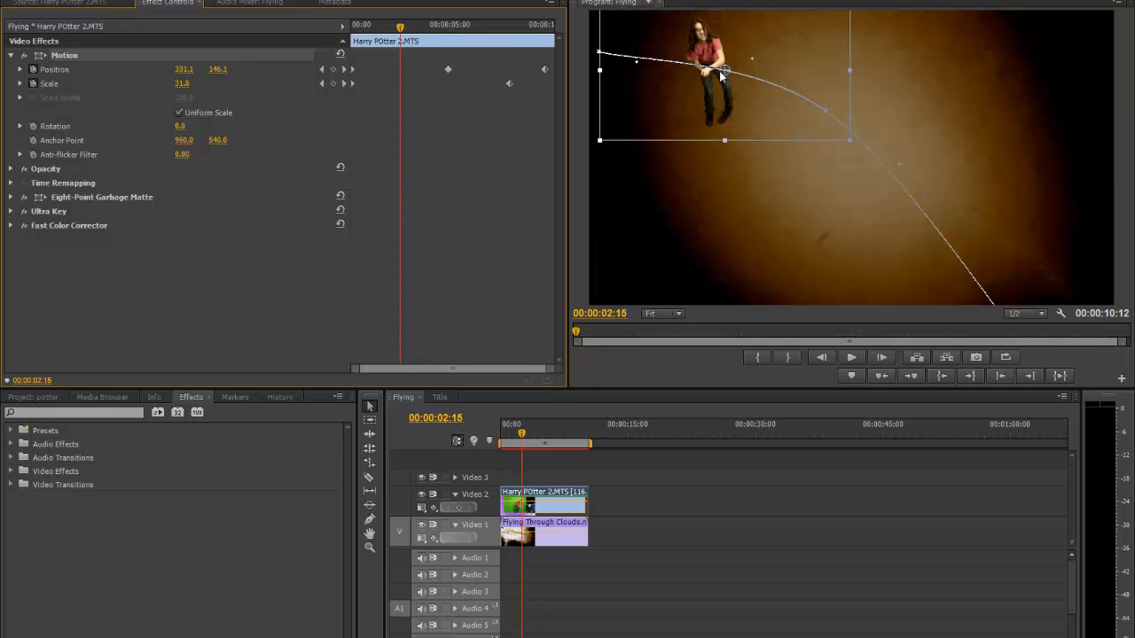
{"action": "left_click_drag", "start_coordinate": [728, 73], "coordinate": [696, 122]}
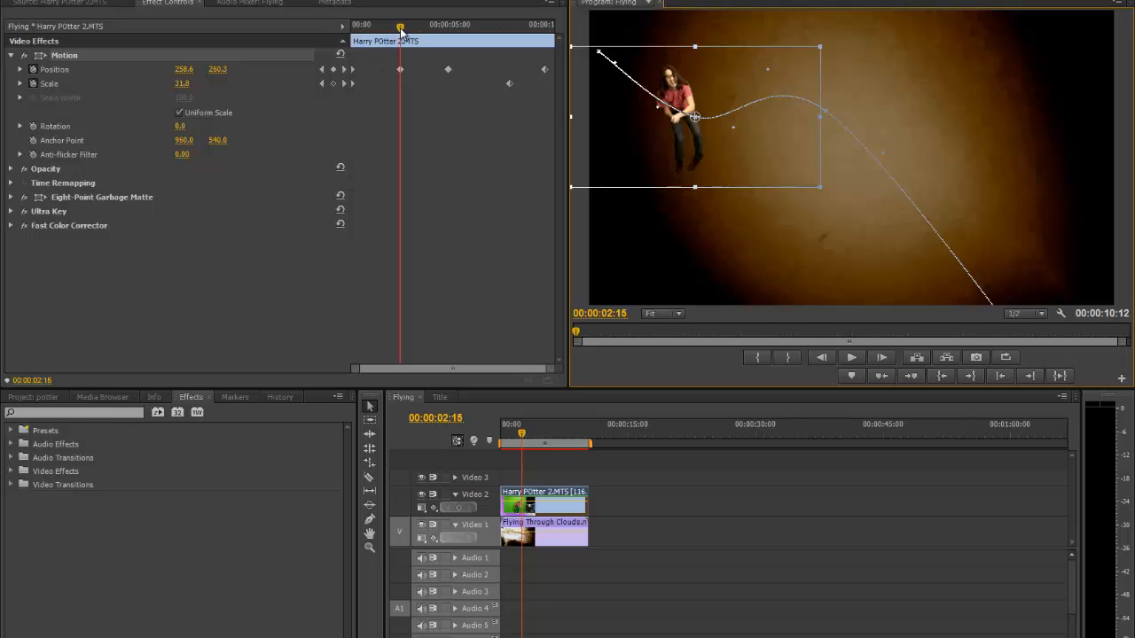
- Play the flying animation from the sequence start to its end and scrub back to 00;00;02;20
{"action": "left_click_drag", "start_coordinate": [401, 31], "coordinate": [353, 31]}
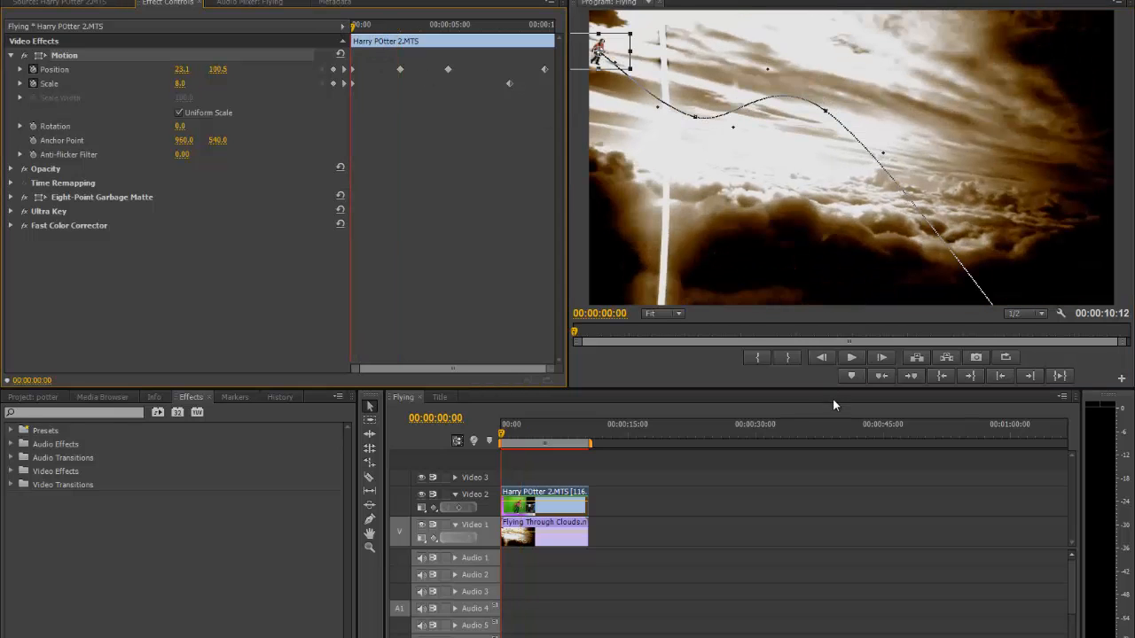
{"action": "left_click", "coordinate": [860, 358]}
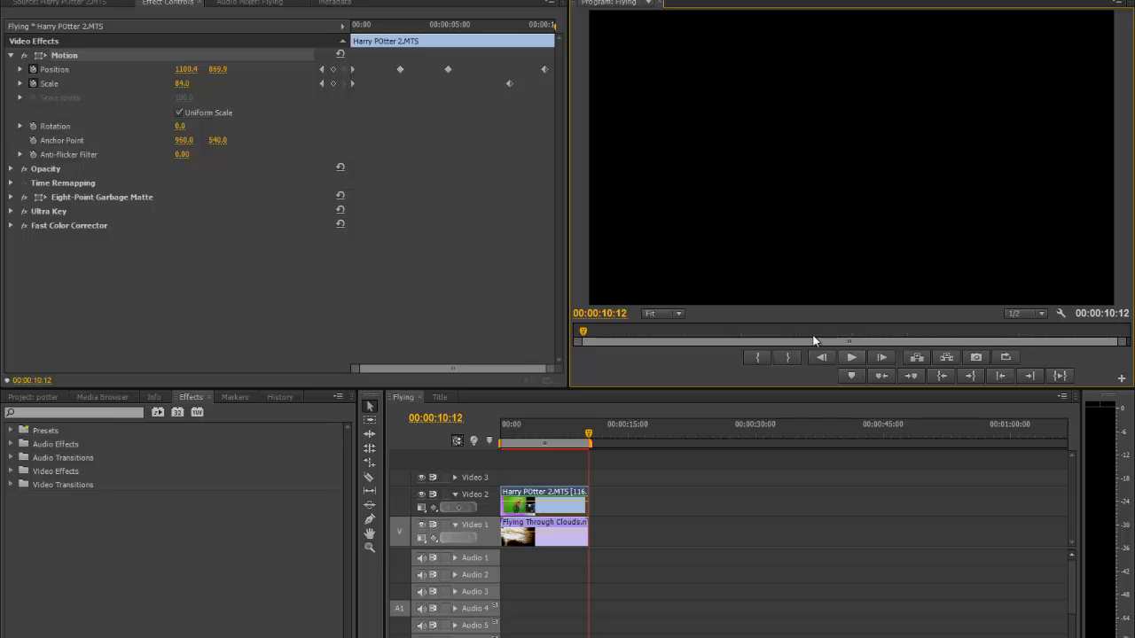
{"action": "left_click_drag", "start_coordinate": [464, 25], "coordinate": [404, 29]}
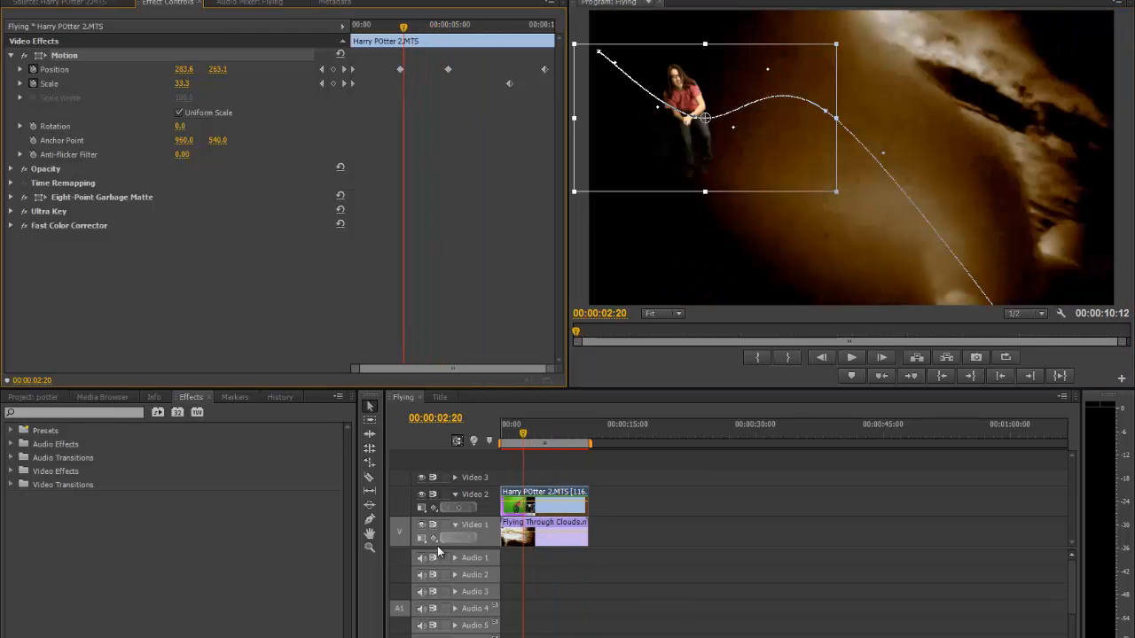
- Hide Video 1 to check the flyer's motion without the clouds back to the start, and restore the track's output
{"action": "left_click", "coordinate": [421, 529]}
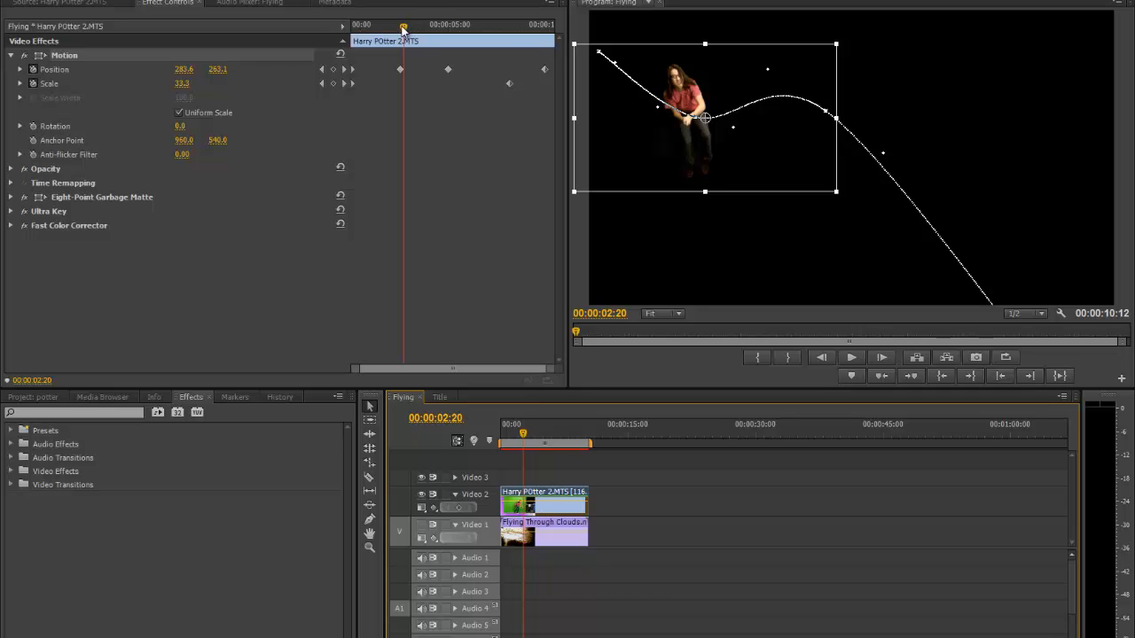
{"action": "left_click_drag", "start_coordinate": [402, 30], "coordinate": [353, 29]}
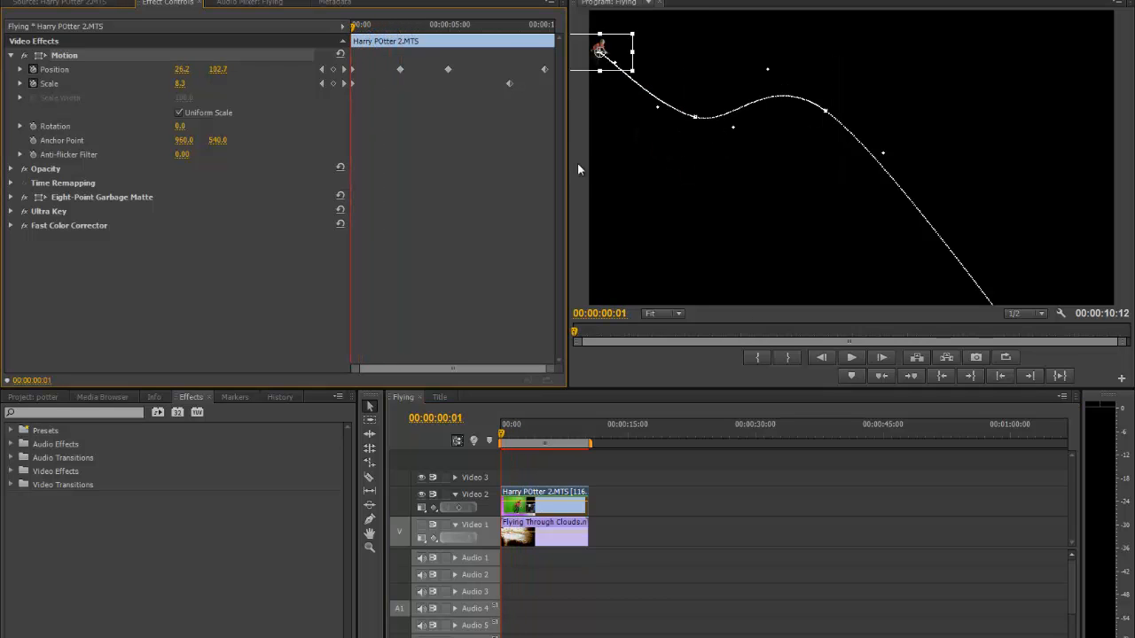
{"action": "left_click", "coordinate": [421, 525]}
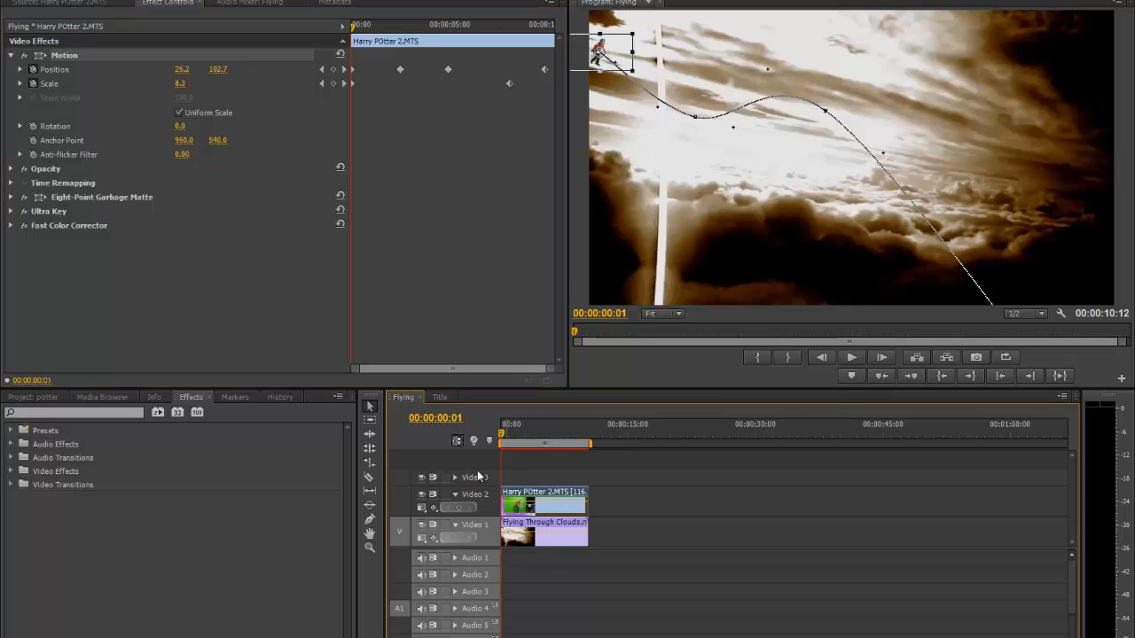
- Place the Title sequence at the start of Video 2 and move the flying and clouds clips together to directly follow it
{"action": "left_click_drag", "start_coordinate": [618, 497], "coordinate": [583, 499]}
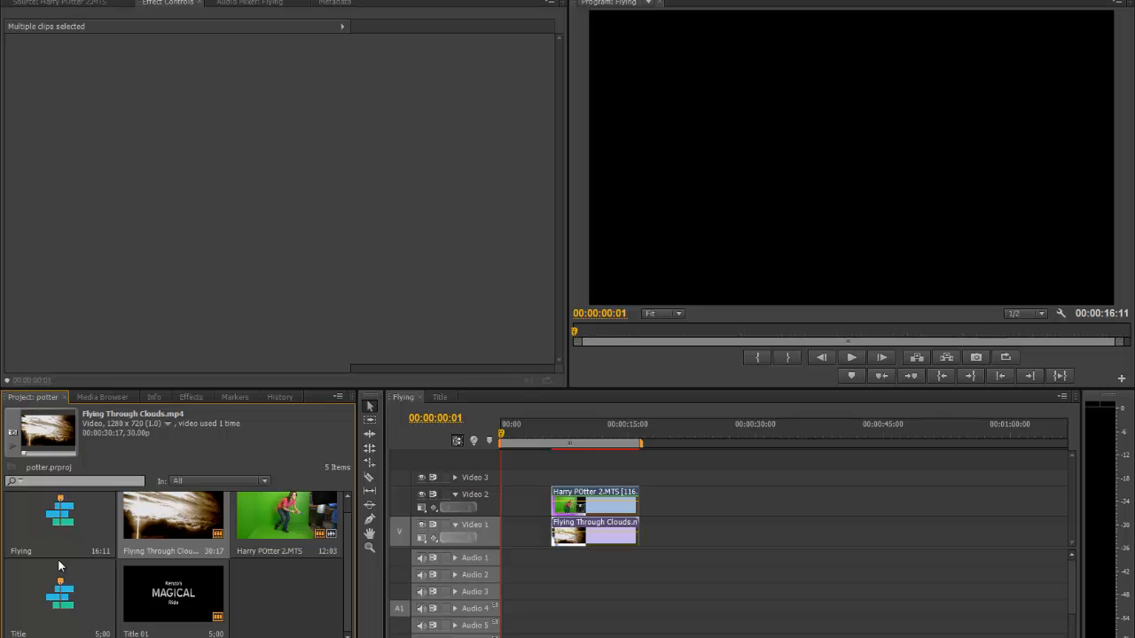
{"action": "left_click", "coordinate": [56, 587]}
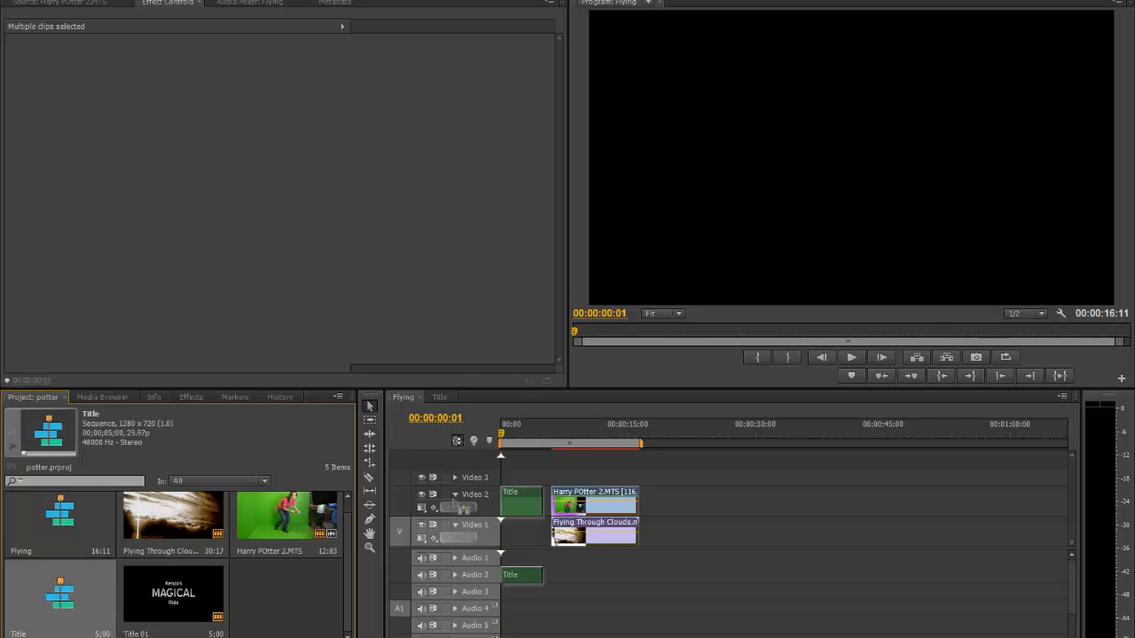
{"action": "left_click_drag", "start_coordinate": [479, 502], "coordinate": [496, 491]}
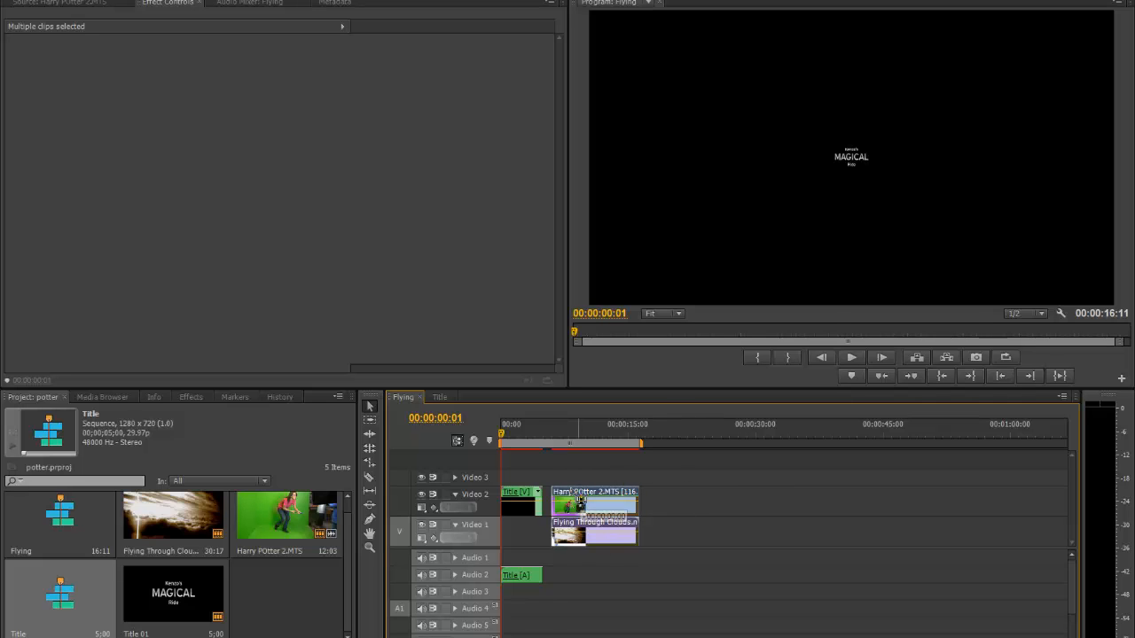
{"action": "left_click_drag", "start_coordinate": [568, 494], "coordinate": [568, 494]}
{"action": "left_click_drag", "start_coordinate": [525, 435], "coordinate": [491, 440]}
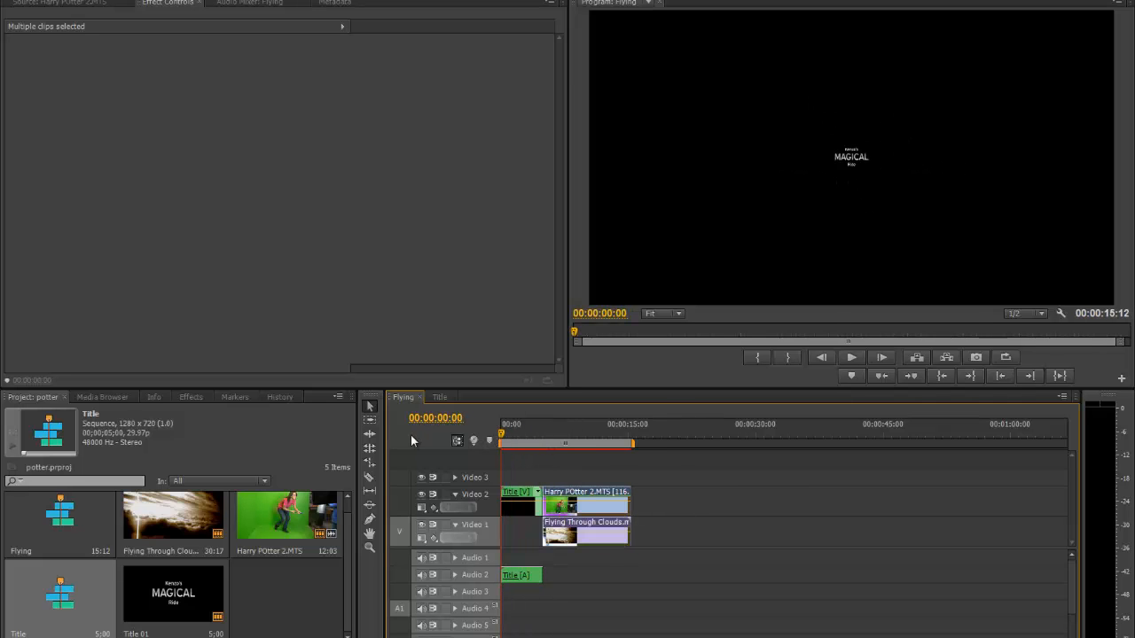